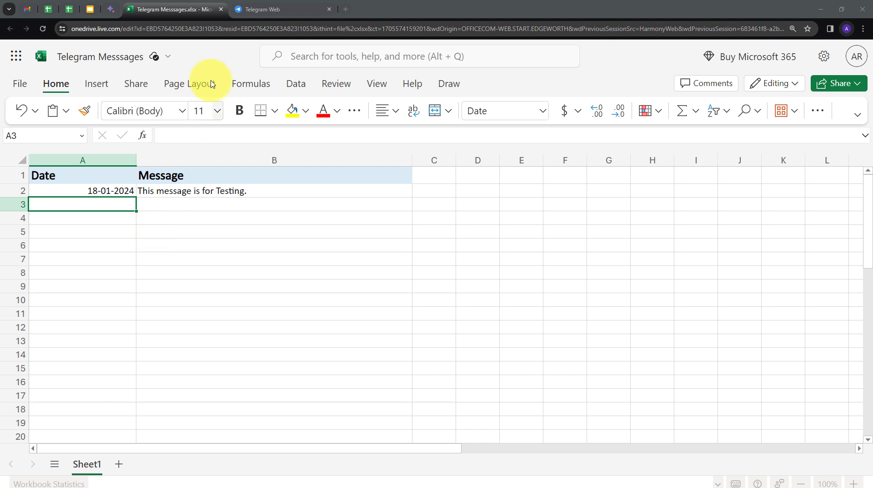
pyautogui.click(298, 9)
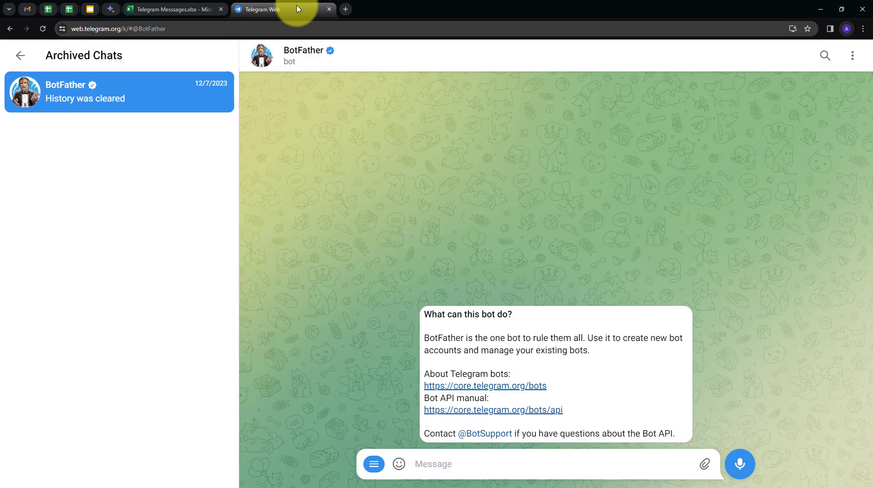
pyautogui.click(173, 9)
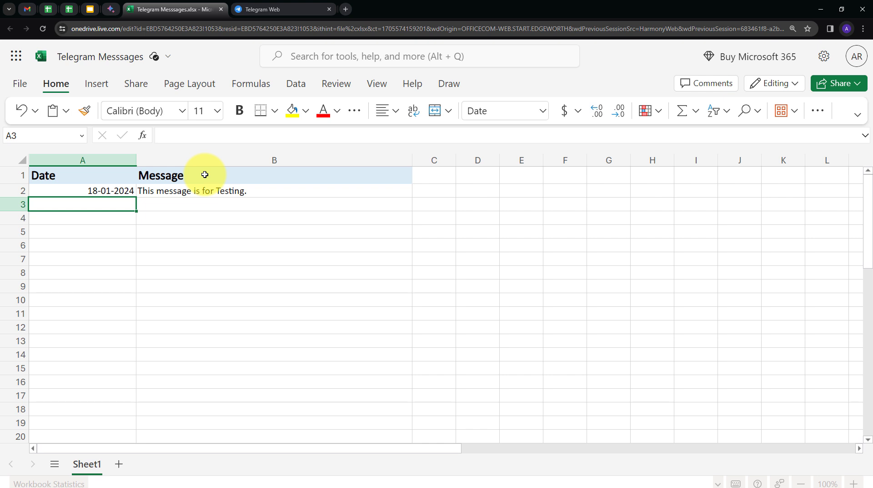
# Open pabbly.com in a new browser tab, sign in and access Pabbly Connect.
pyautogui.click(346, 10)
pyautogui.write('pabbly')
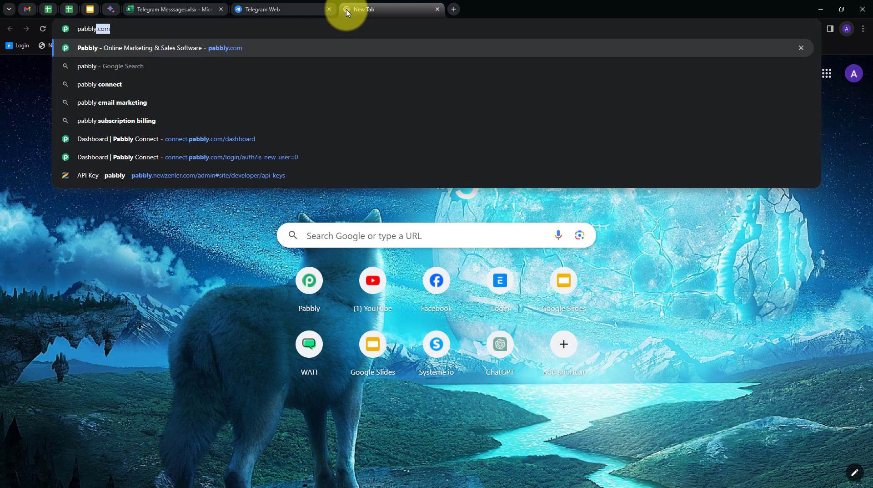
pyautogui.press('Return')
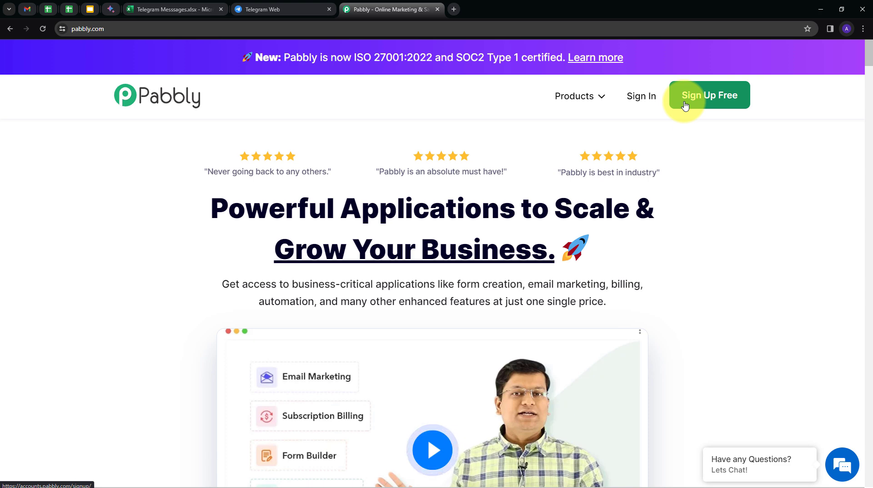
pyautogui.click(638, 106)
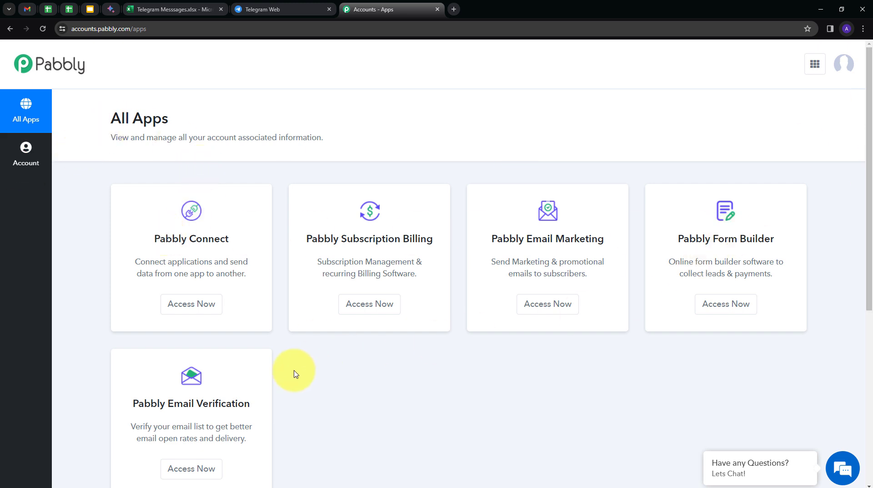
pyautogui.scroll(-2, 312, 335)
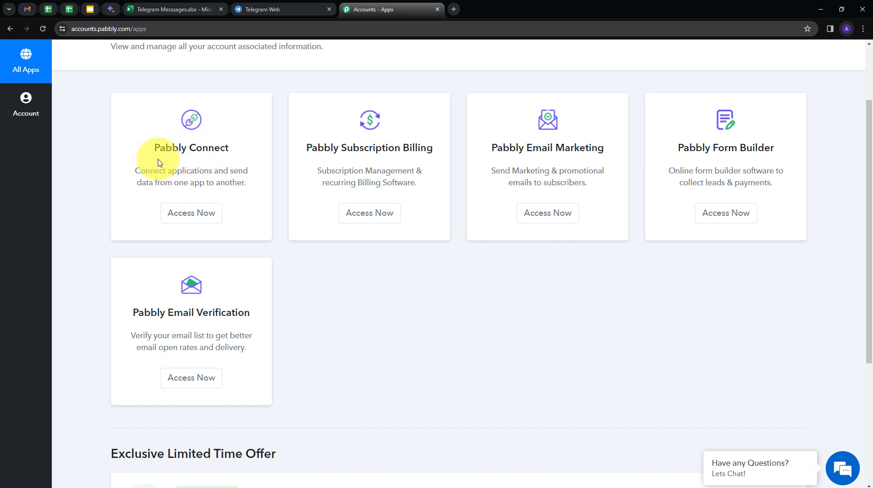
pyautogui.click(182, 218)
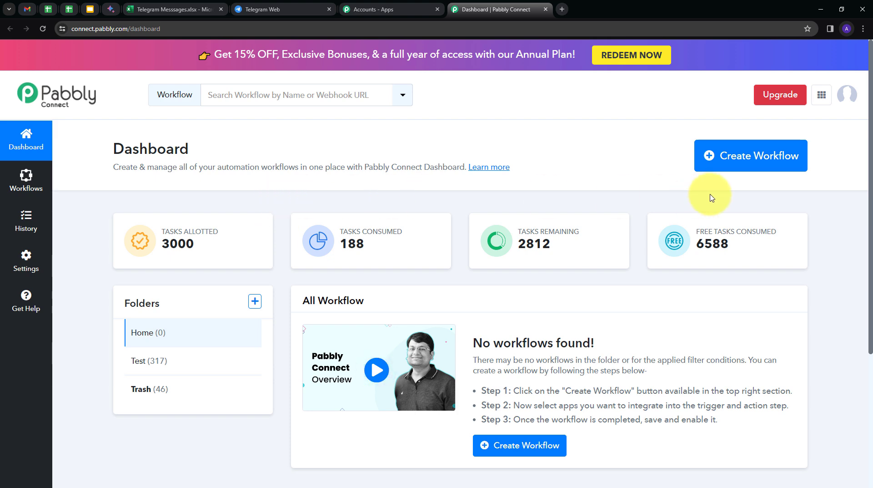
# Create a workflow named "Send Telegram Messages from Microsoft Excel" in the Home folder.
pyautogui.click(728, 158)
pyautogui.click(319, 240)
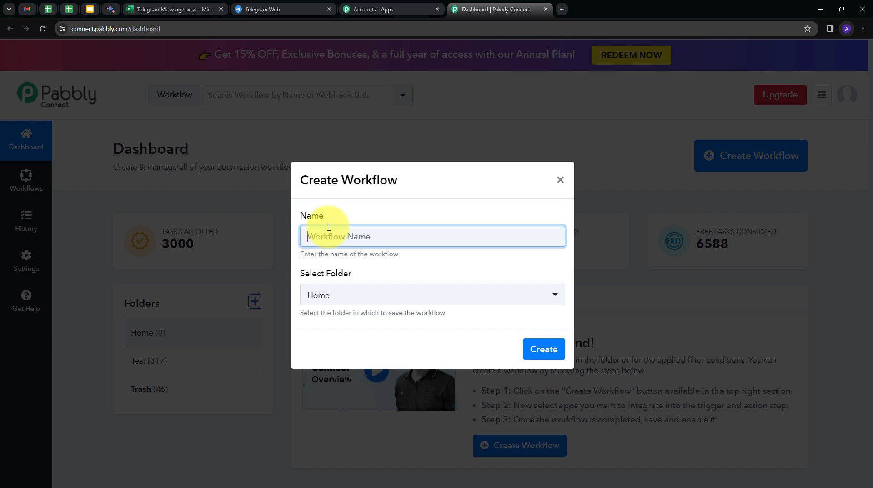
pyautogui.write('Send Telegram Messages from Microsoft Excel')
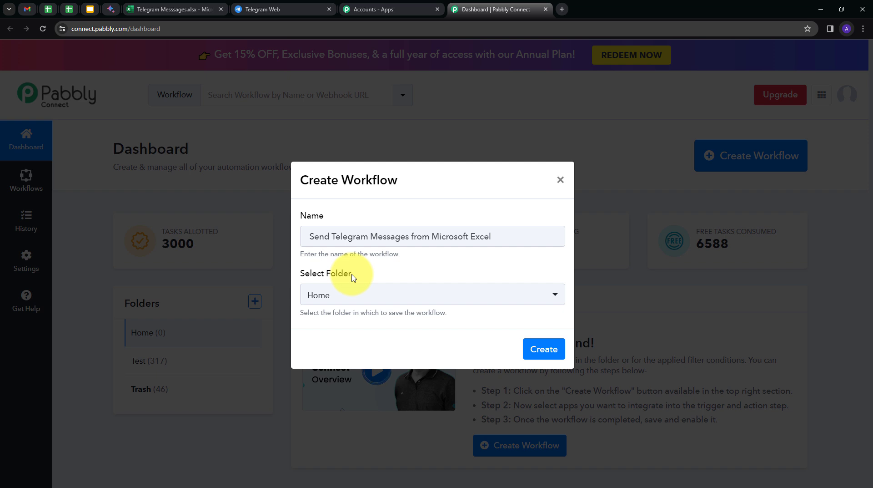
pyautogui.click(494, 301)
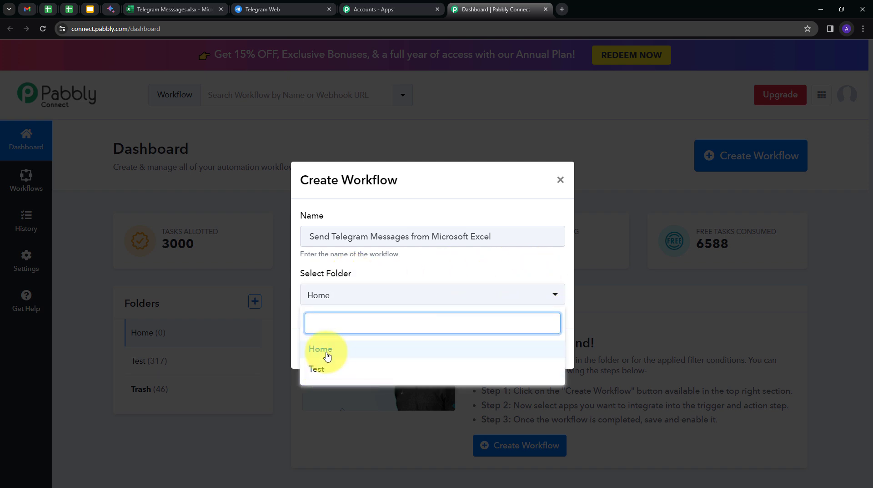
pyautogui.click(327, 356)
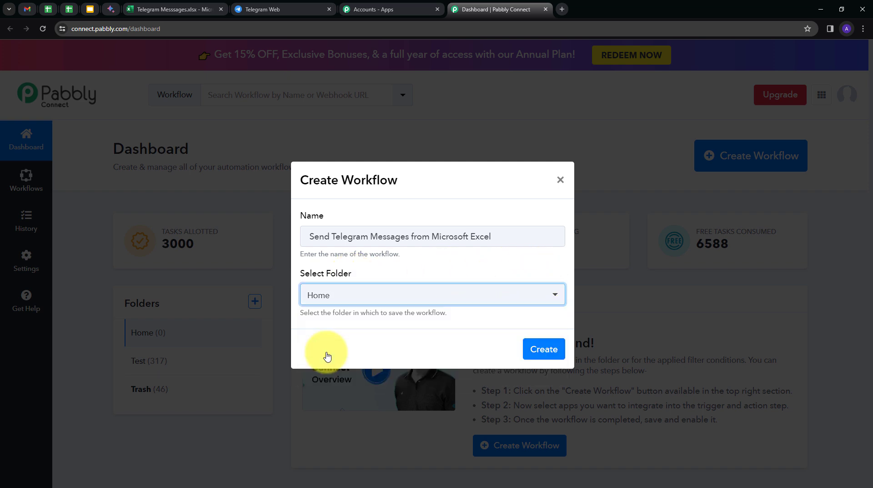
pyautogui.click(536, 348)
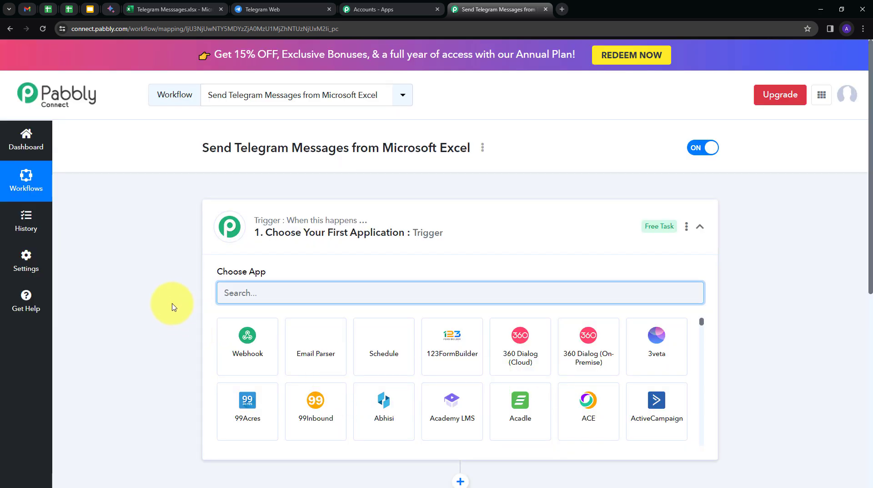
# Set the workflow's trigger application to Microsoft Excel with the trigger event New Row in Worksheet.
pyautogui.scroll(-3, 152, 273)
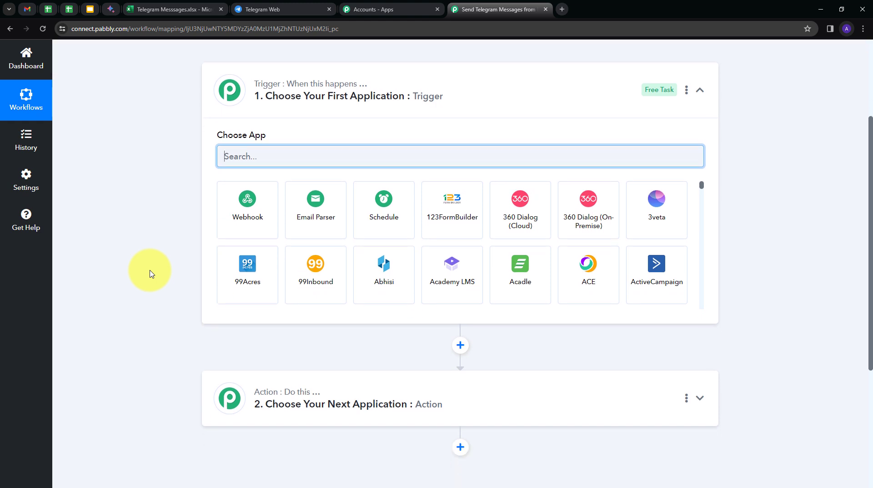
pyautogui.scroll(1, 151, 274)
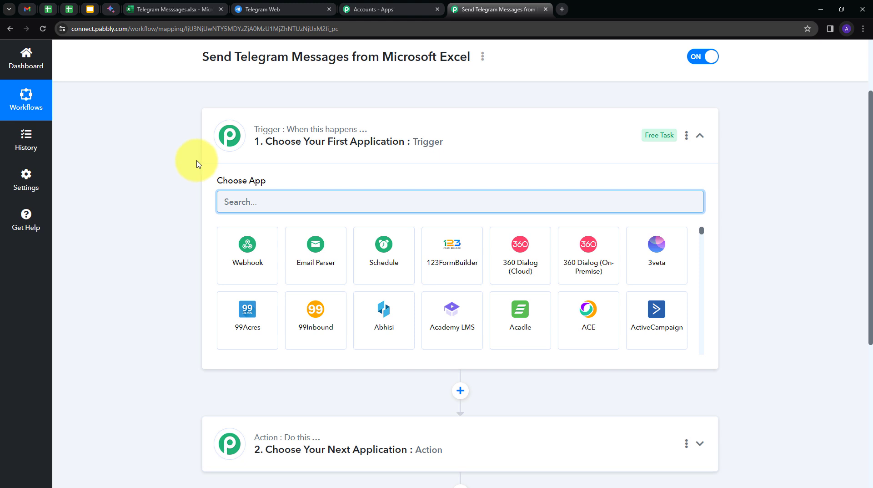
pyautogui.moveTo(271, 135)
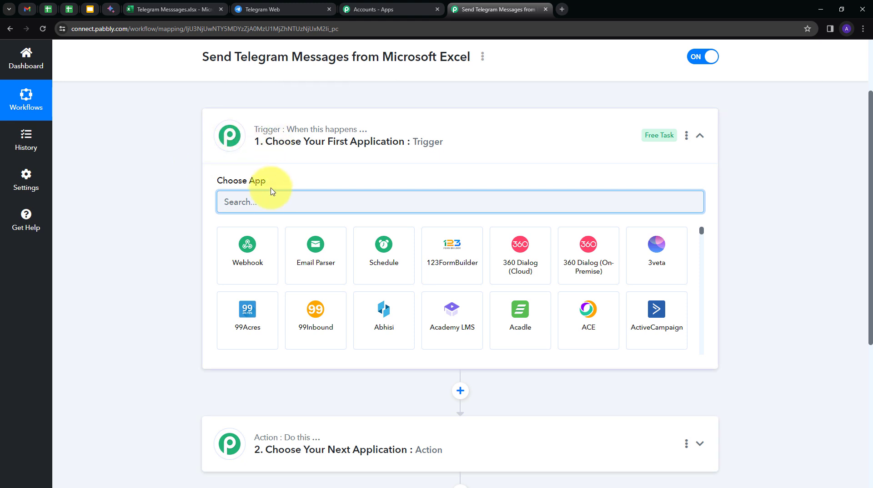
pyautogui.write('mic')
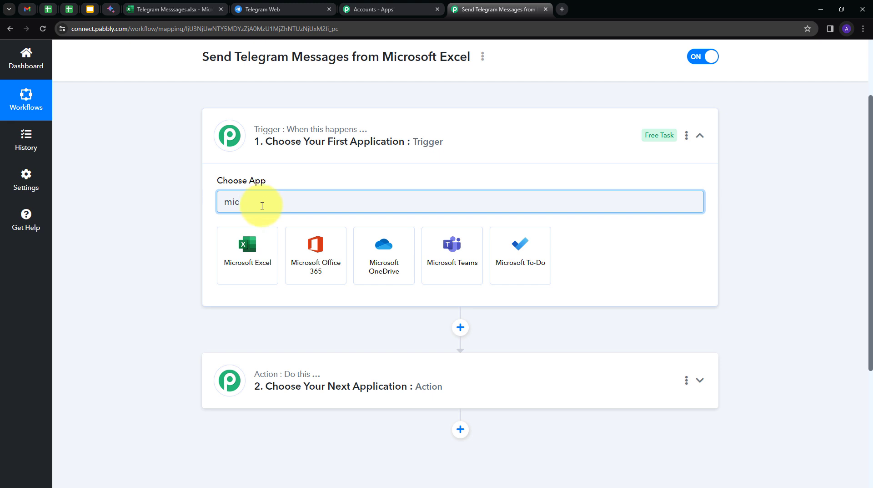
pyautogui.click(251, 248)
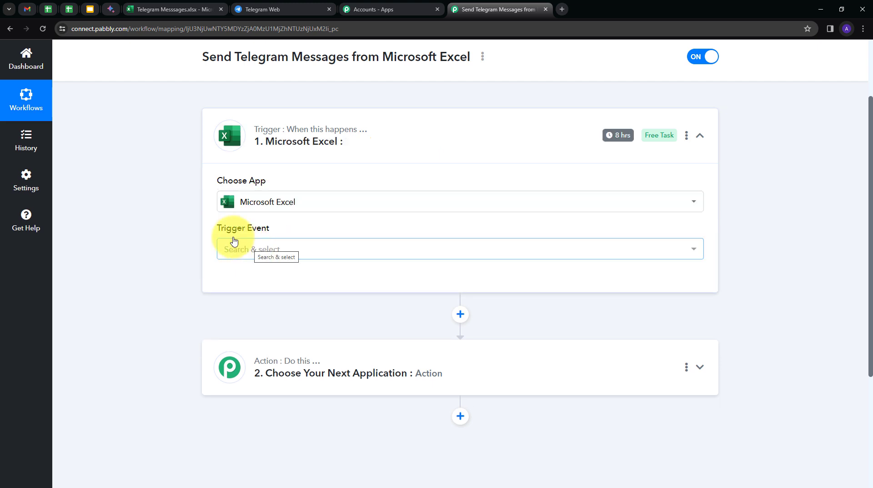
pyautogui.click(371, 248)
pyautogui.scroll(-1, 281, 344)
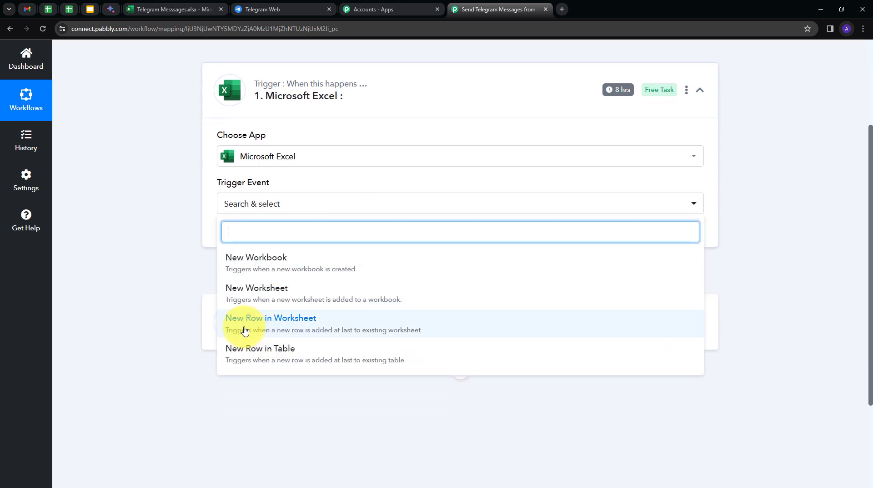
pyautogui.click(293, 327)
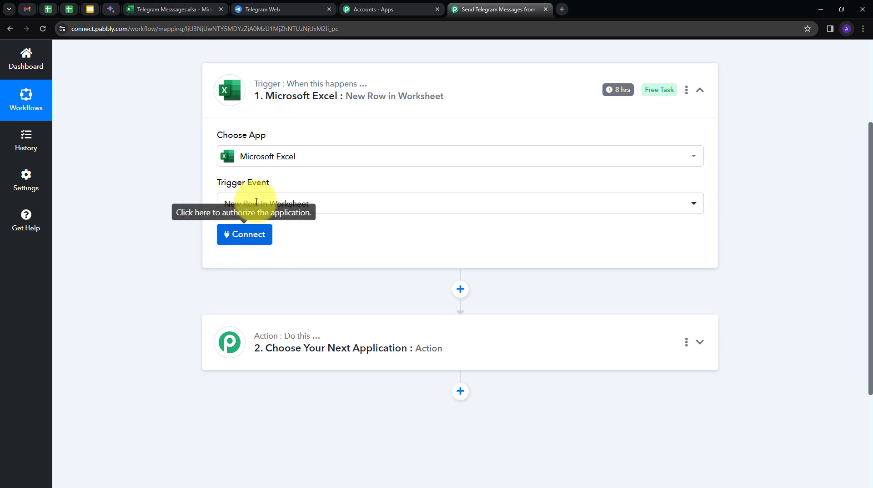
# Add a new Microsoft Excel connection for the trigger and accept the access permissions requested for Pabbly Connect.
pyautogui.click(246, 234)
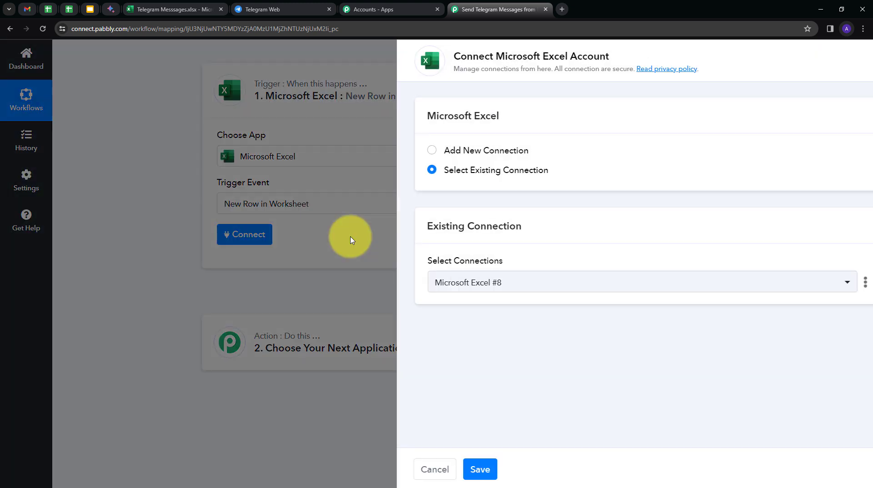
pyautogui.click(418, 155)
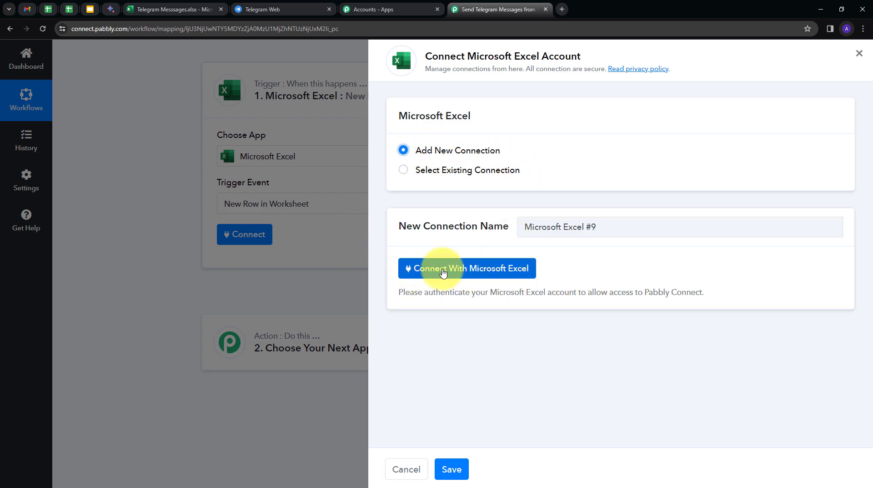
pyautogui.click(443, 272)
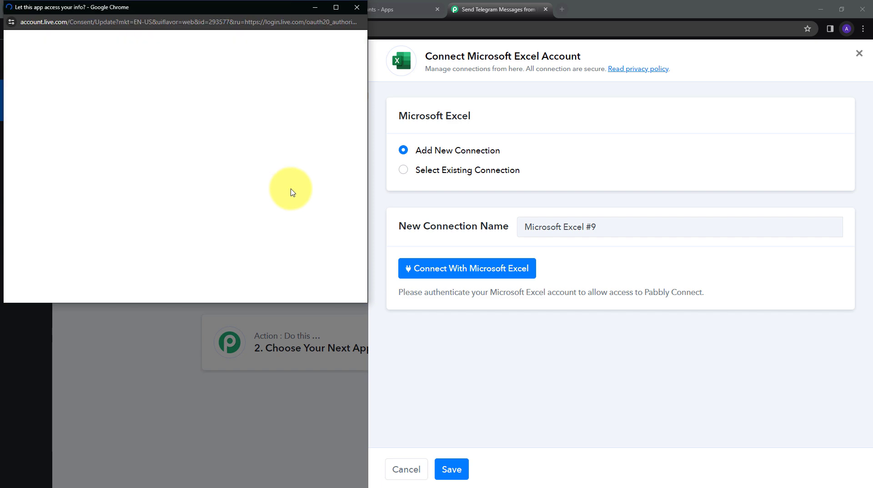
pyautogui.scroll(-4, 282, 191)
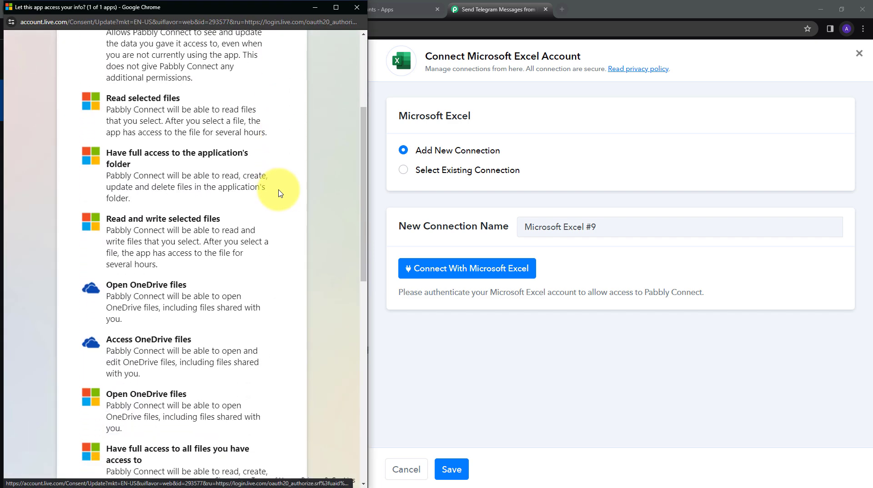
pyautogui.scroll(-10, 273, 191)
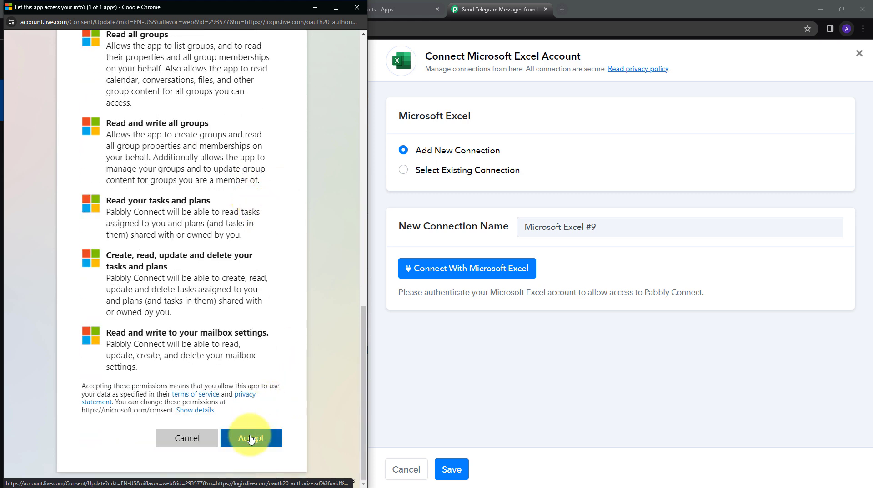
pyautogui.click(250, 438)
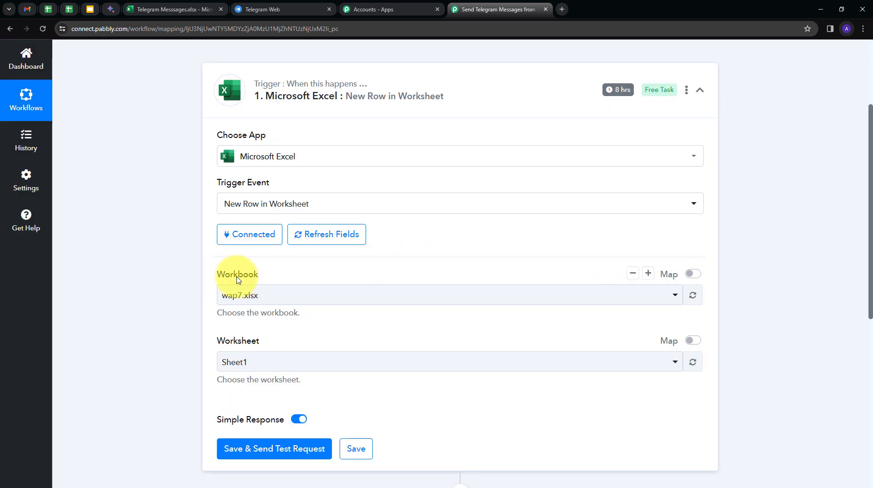
# Choose Telegram Messsages.xlsx as the trigger's workbook, checking the open spreadsheet for its name.
pyautogui.click(152, 9)
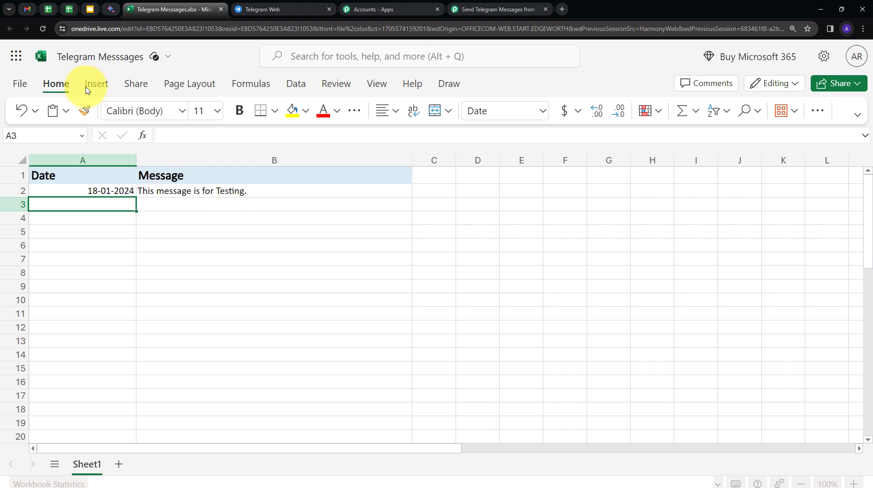
pyautogui.hotkey('ctrl', '9')
pyautogui.scroll(-1, 254, 244)
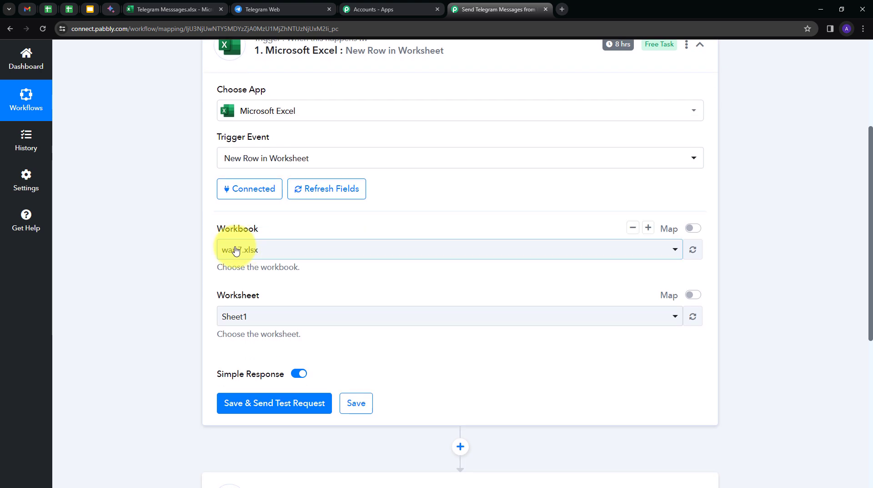
pyautogui.click(384, 247)
pyautogui.scroll(-1, 339, 332)
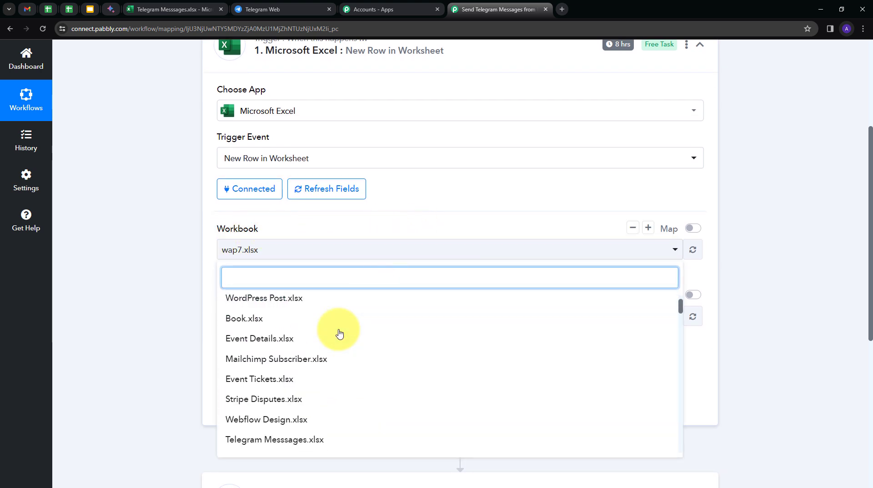
pyautogui.scroll(1, 339, 333)
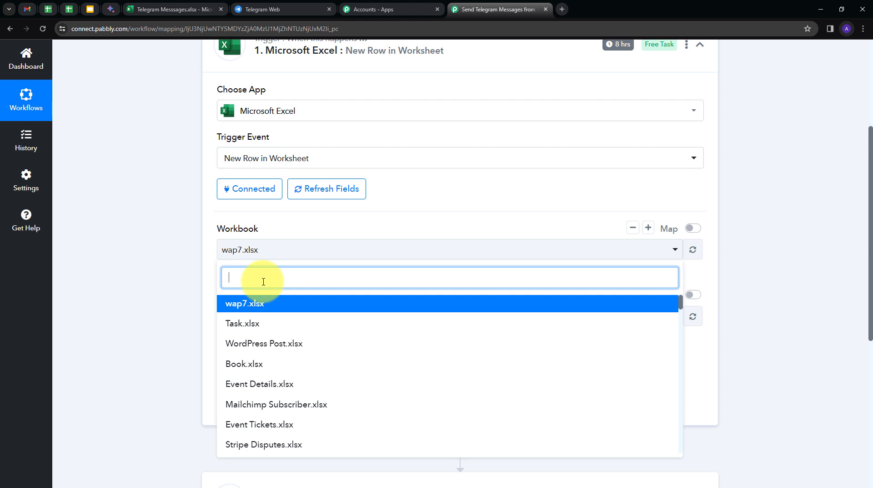
pyautogui.write('tel')
pyautogui.click(253, 302)
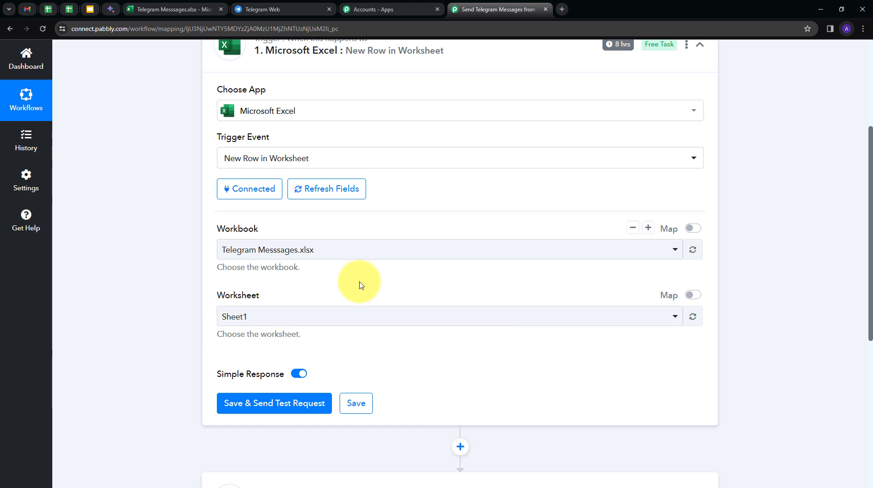
# Save the Excel trigger with a test request and check the row data in the received response.
pyautogui.click(237, 403)
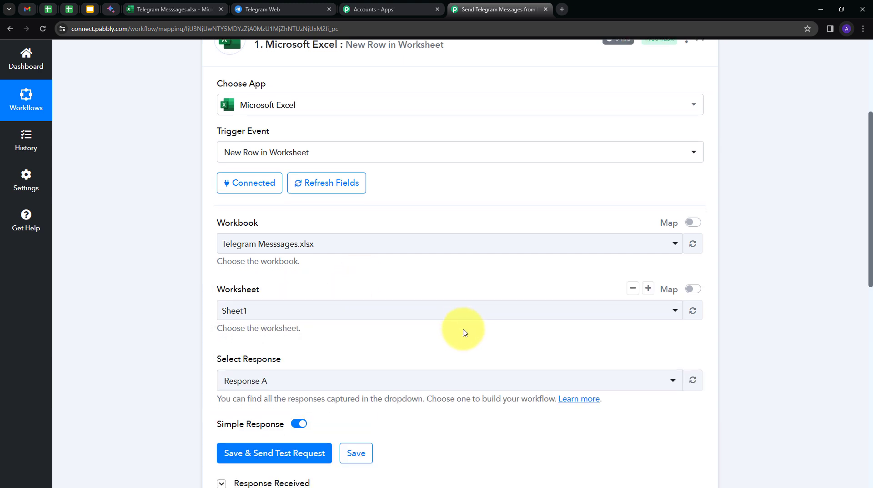
pyautogui.scroll(-4, 468, 327)
pyautogui.scroll(2, 477, 254)
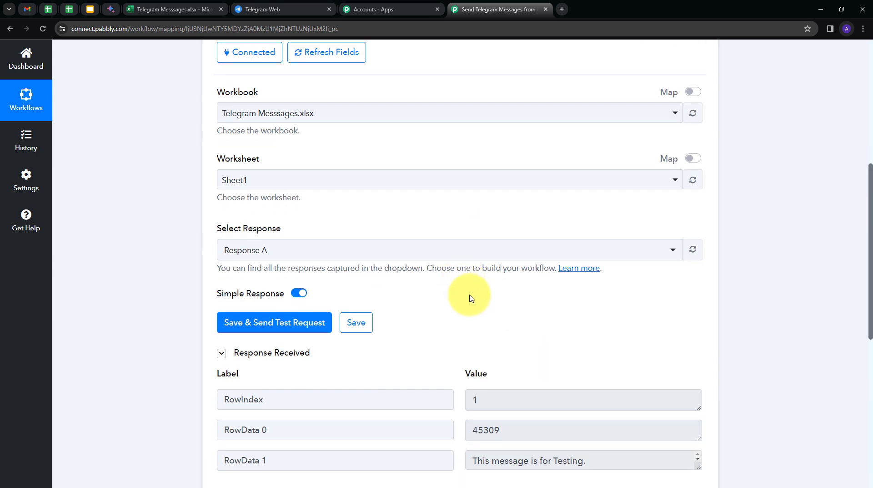
pyautogui.scroll(6, 471, 298)
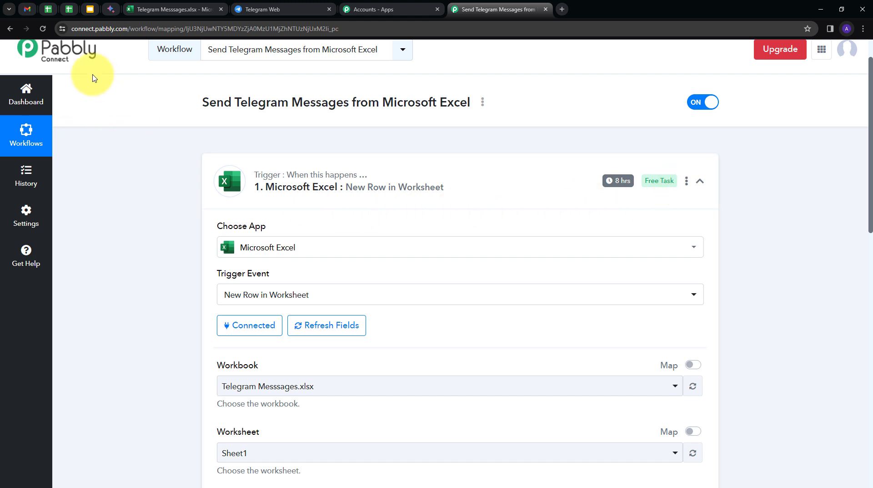
pyautogui.scroll(-8, 437, 214)
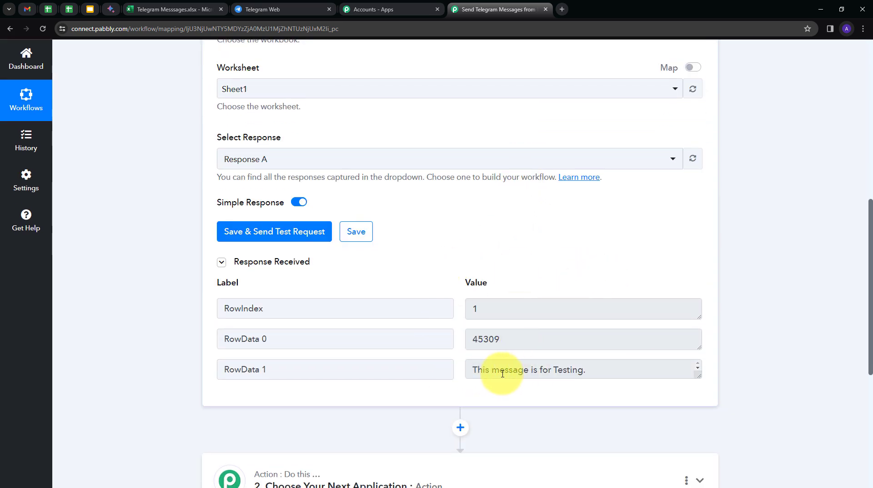
pyautogui.moveTo(473, 370); pyautogui.dragTo(591, 373)
pyautogui.click(480, 257)
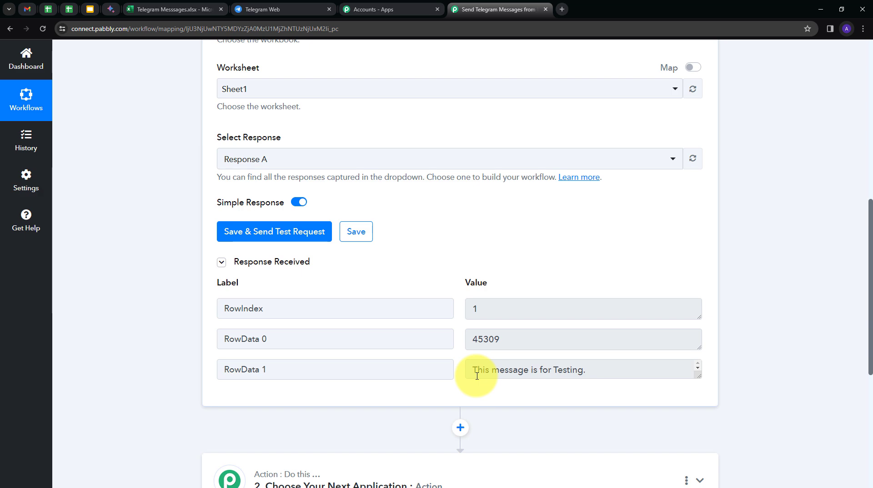
# Set the action application to Telegram Bot with the event Send a Text Message or Reply, and start adding a new connection.
pyautogui.scroll(-4, 696, 283)
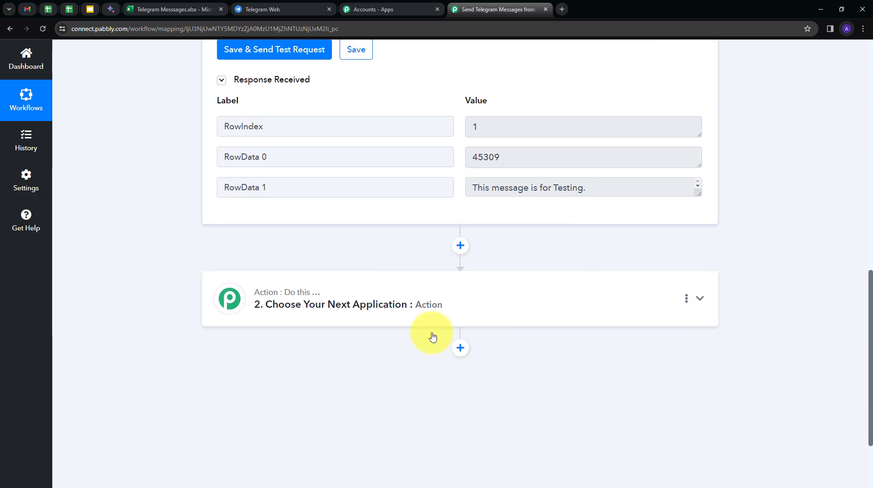
pyautogui.click(558, 292)
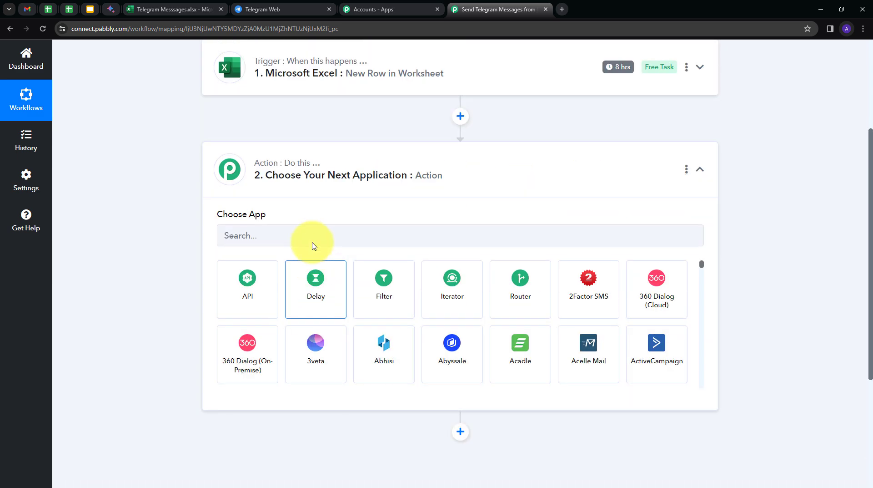
pyautogui.click(313, 240)
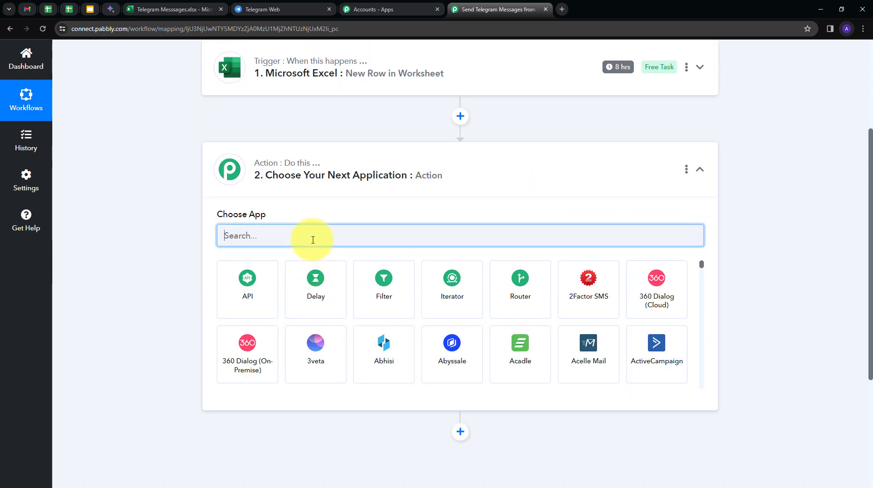
pyautogui.write('tele')
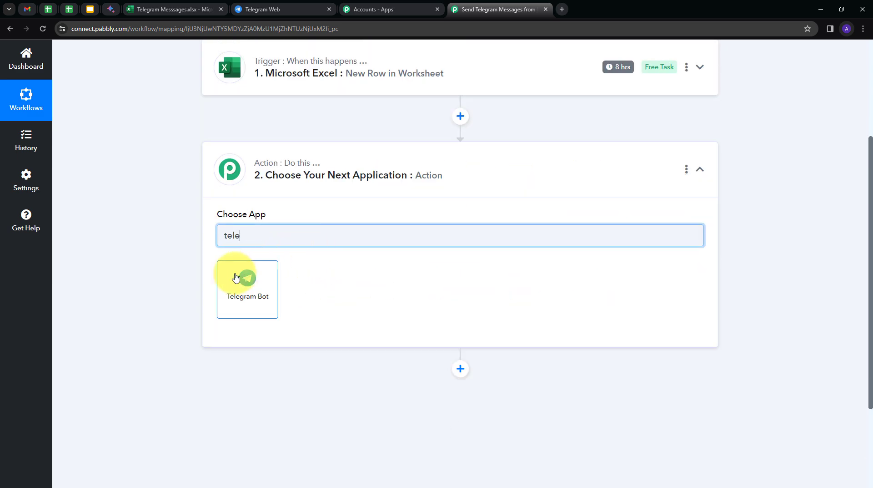
pyautogui.click(236, 277)
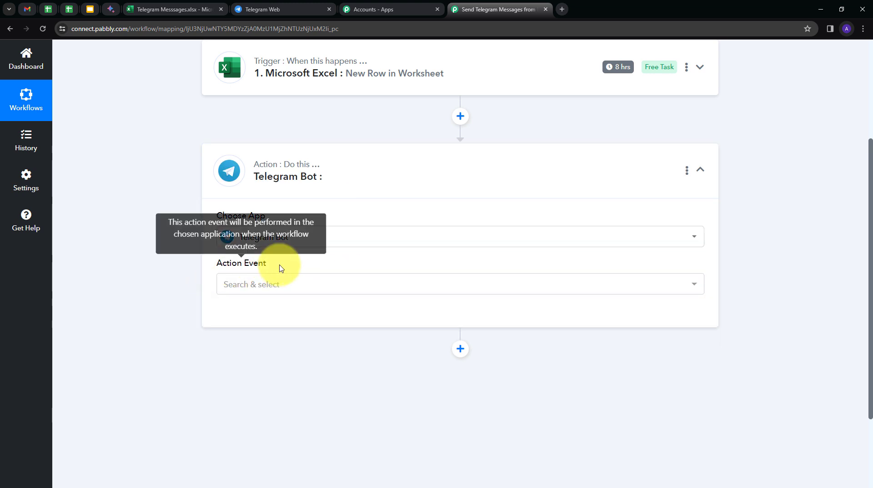
pyautogui.click(376, 283)
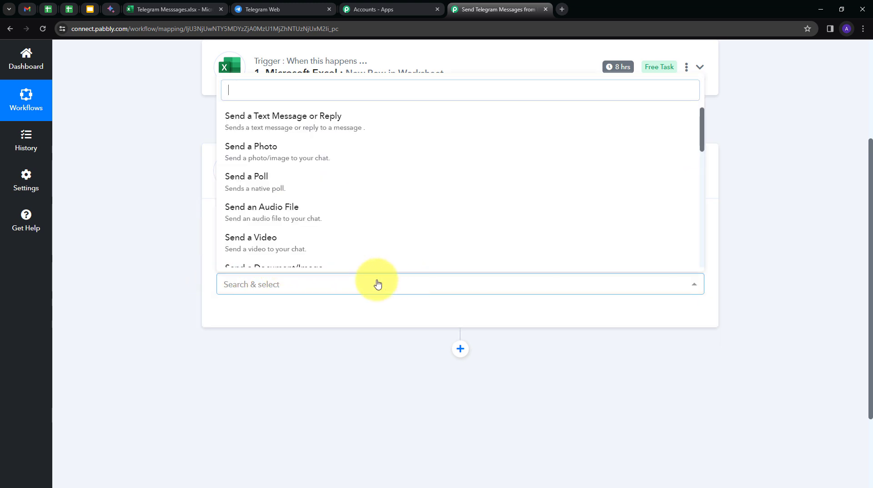
pyautogui.click(337, 127)
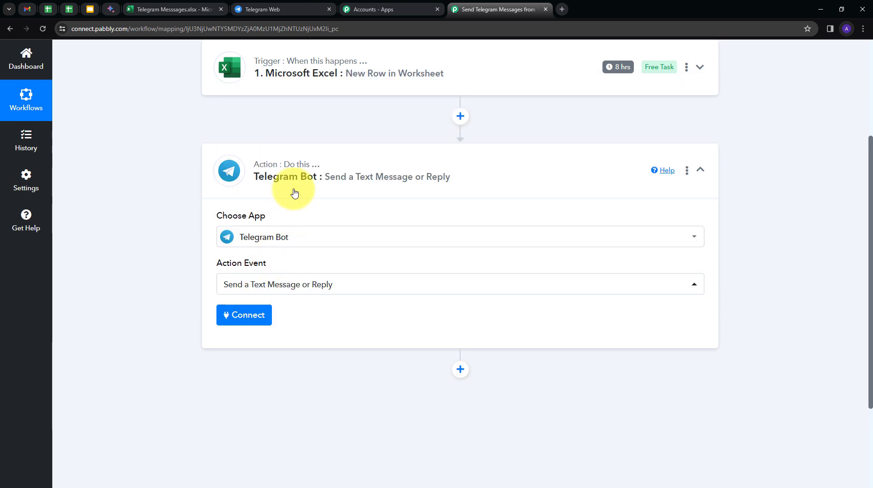
pyautogui.click(249, 321)
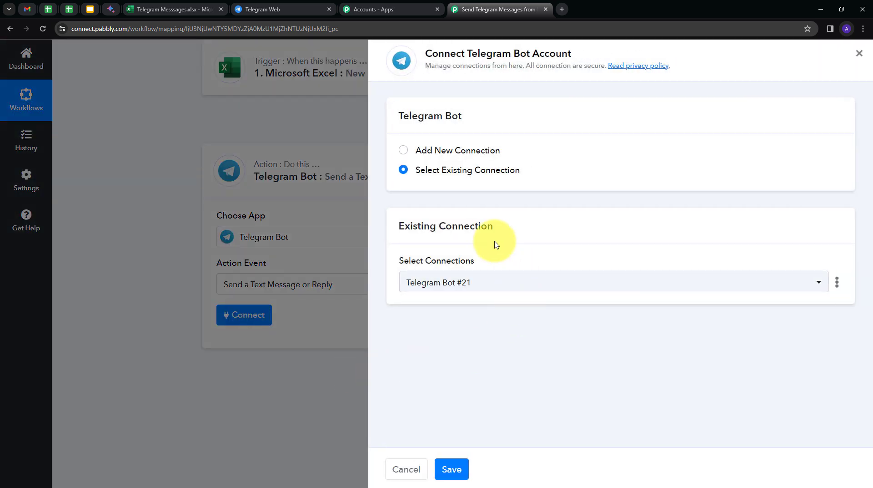
pyautogui.click(423, 149)
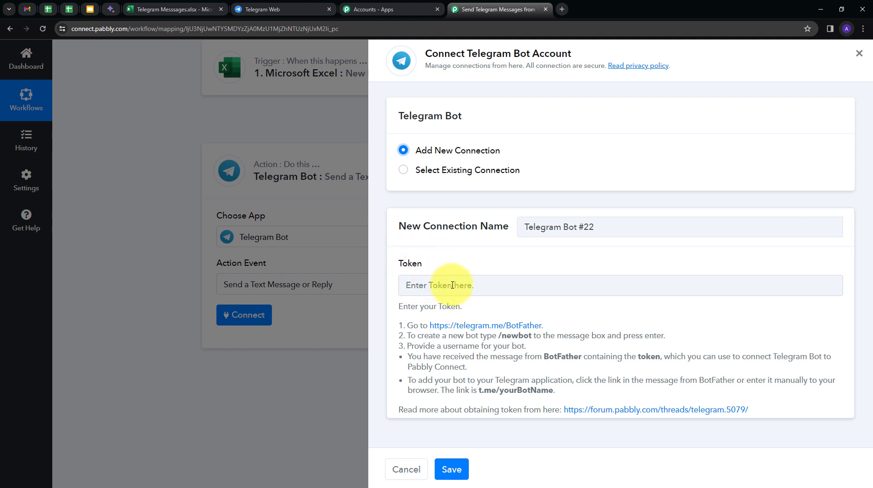
# Switch to Telegram Web and create a new bot through BotFather named exceltotelegram with the username exceltotelegram_bot.
pyautogui.click(254, 9)
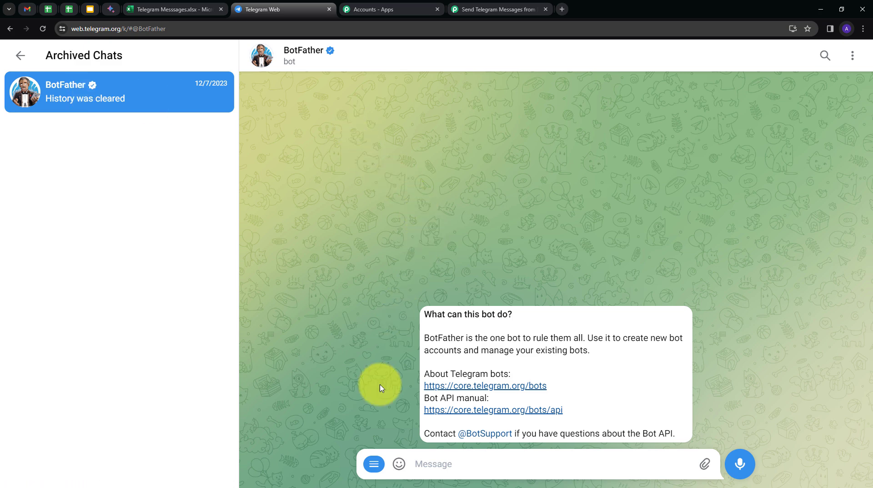
pyautogui.click(374, 464)
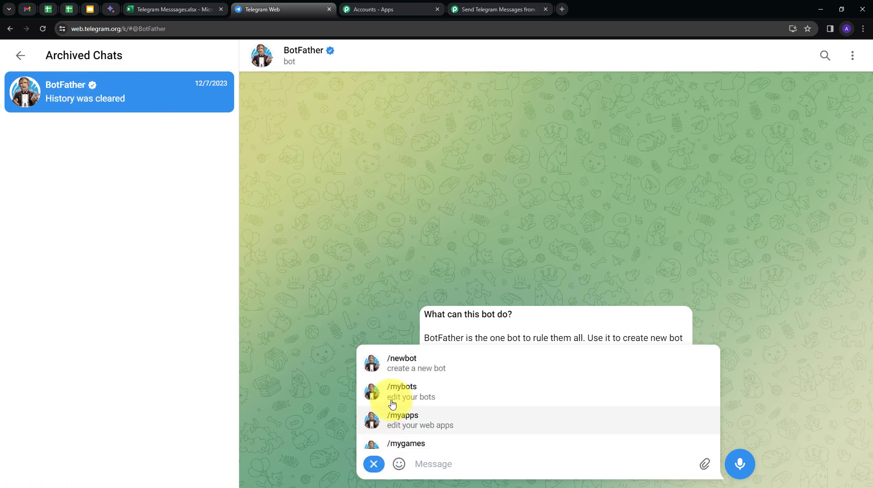
pyautogui.click(400, 364)
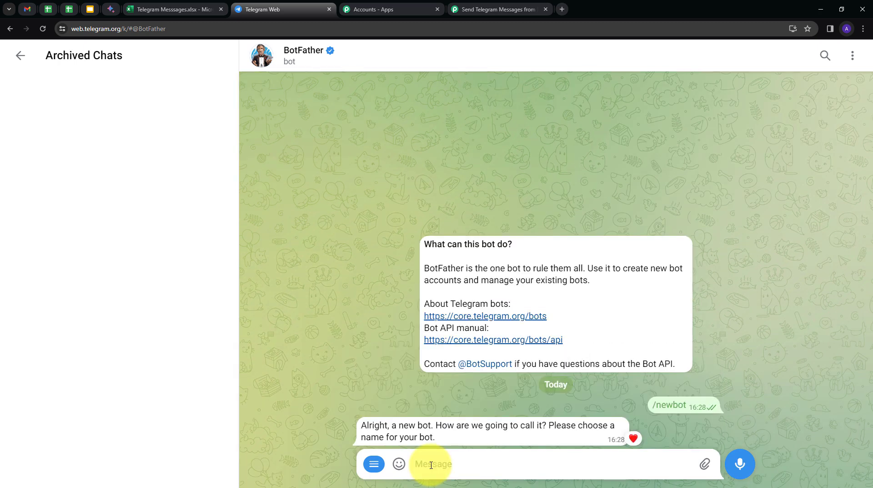
pyautogui.write('exceltotelegram')
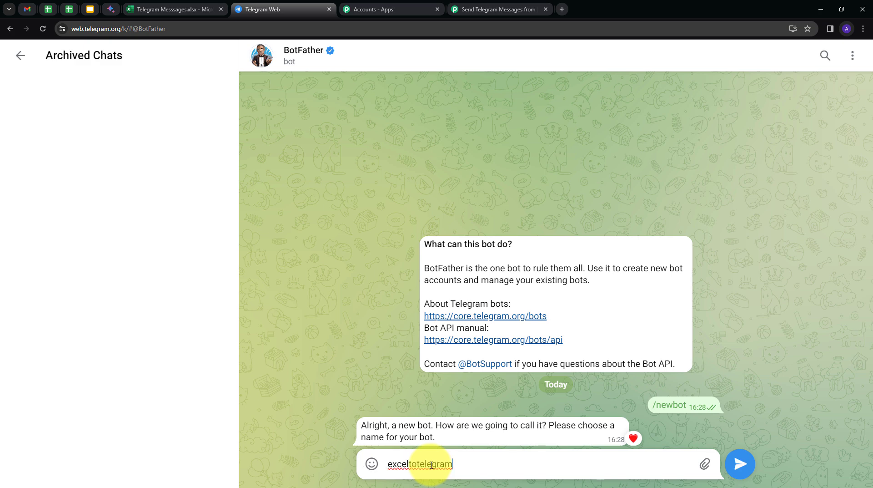
pyautogui.press('Return')
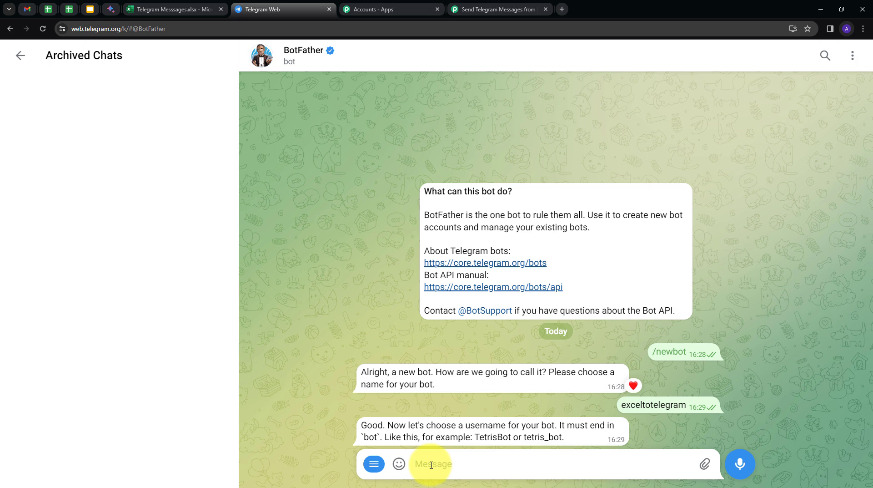
pyautogui.write('exceltotelegram_bot')
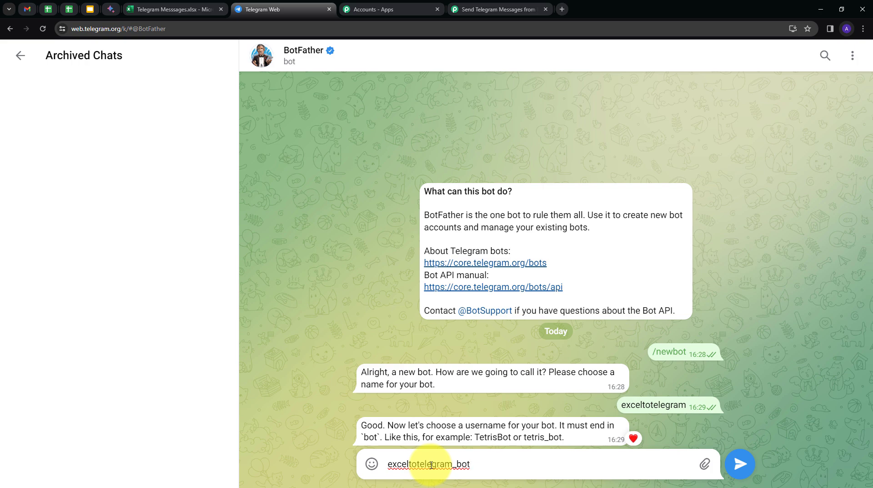
pyautogui.press('Return')
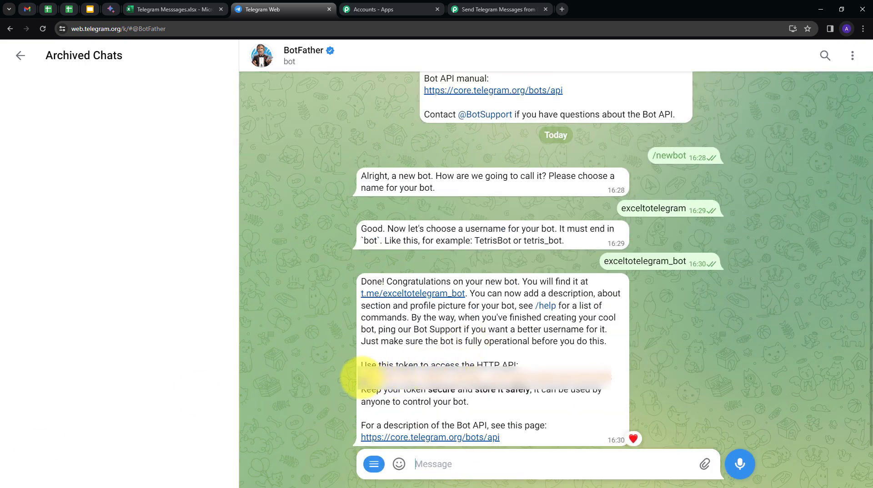
# Copy the new bot's API token from BotFather's message and start the chat with the exceltotelegram bot.
pyautogui.click(605, 377)
pyautogui.doubleClick(616, 376)
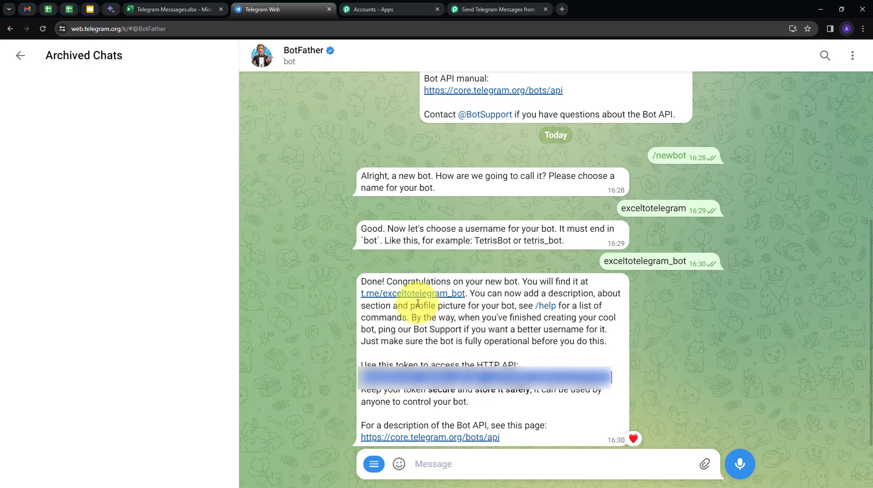
pyautogui.click(413, 294)
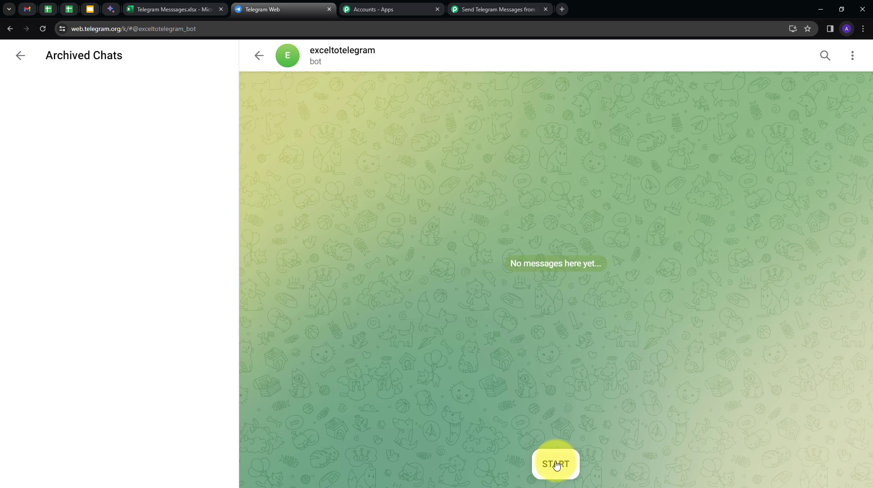
pyautogui.click(556, 464)
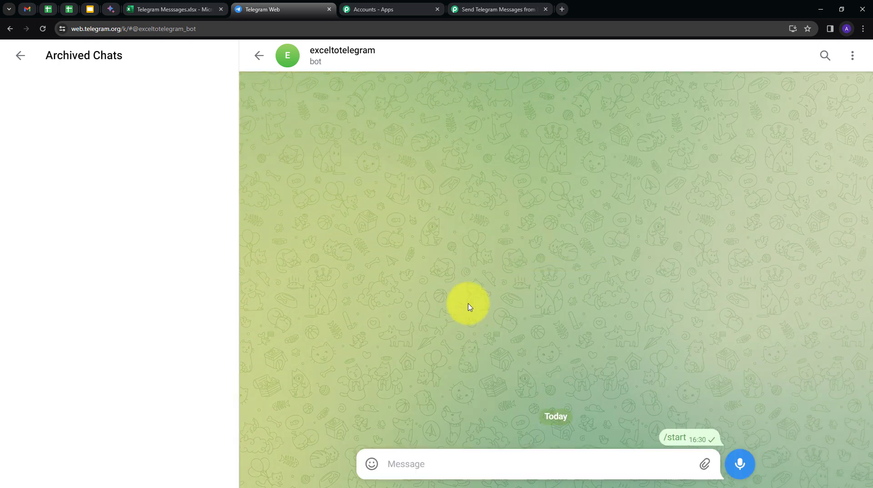
# Switch back to the Pabbly Connect workflow and paste the bot's API token into the new connection's Token field.
pyautogui.click(483, 9)
pyautogui.click(403, 285)
pyautogui.hotkey('ctrl', 'v')
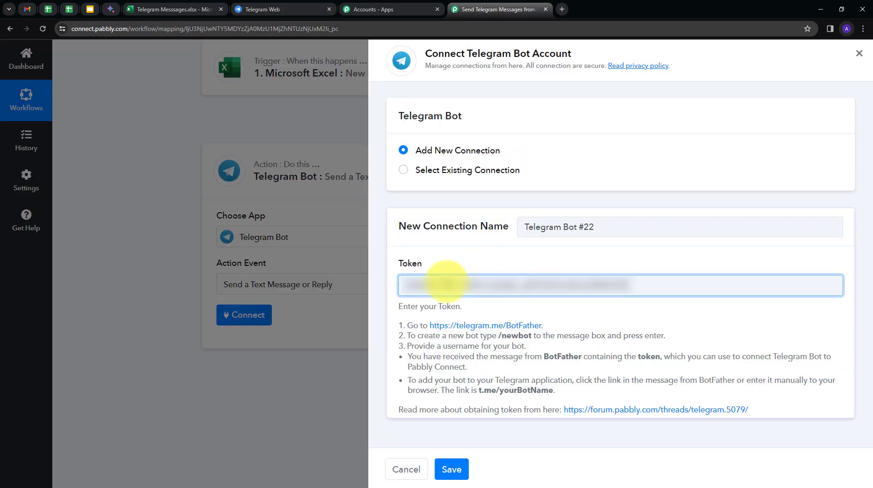
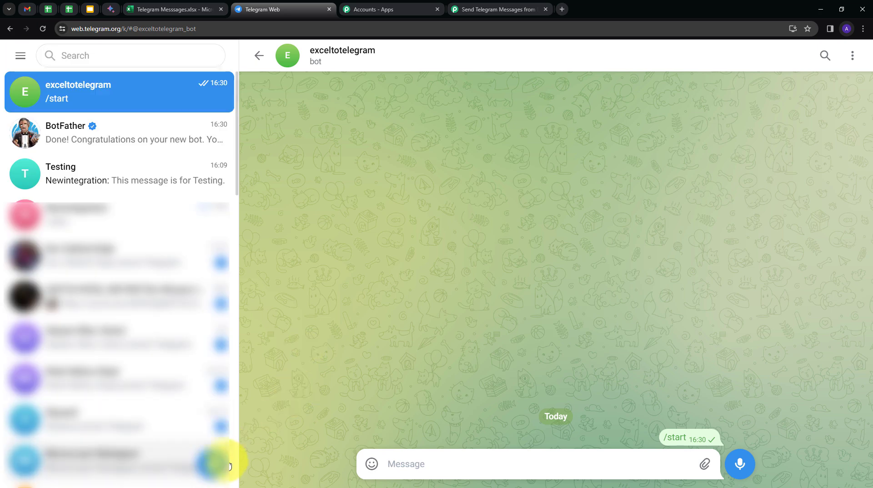
# Create a Telegram group named New Messages with the exceltotelegram bot as its member.
pyautogui.click(214, 464)
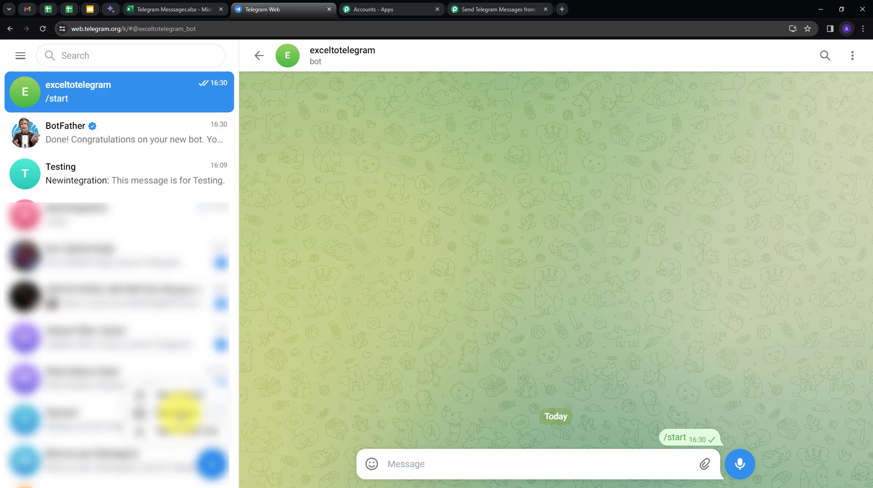
pyautogui.click(180, 411)
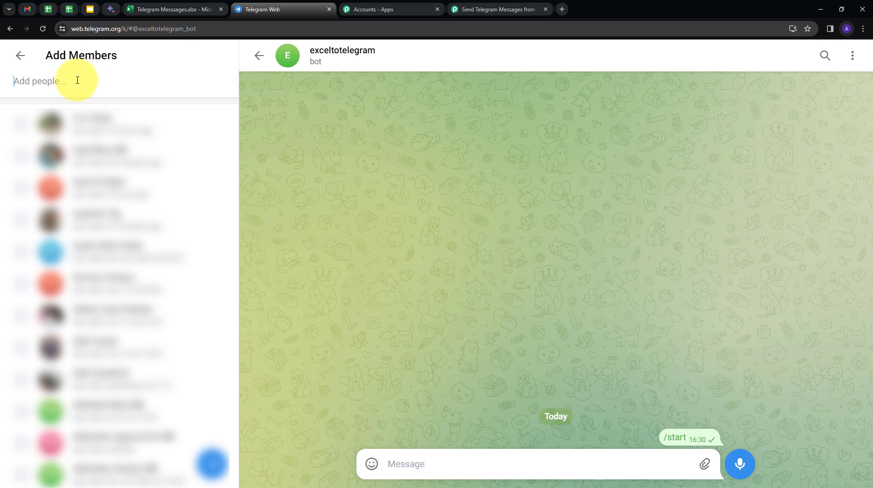
pyautogui.write('excelt')
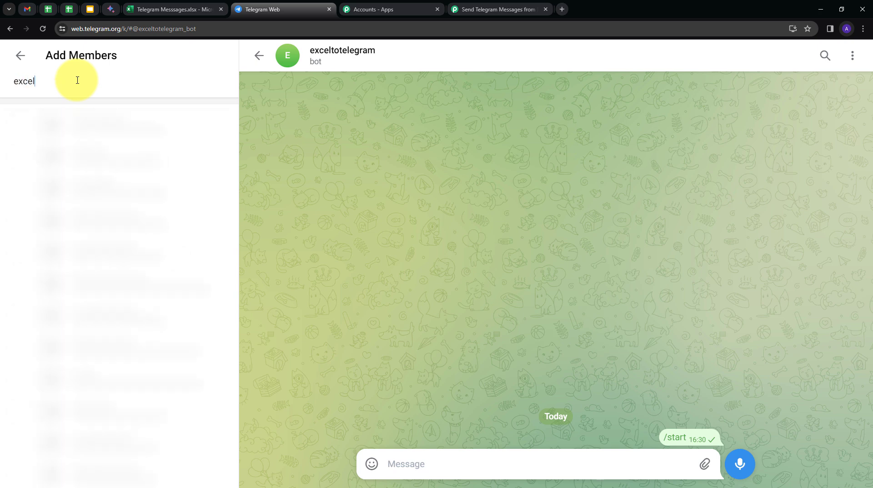
pyautogui.click(100, 124)
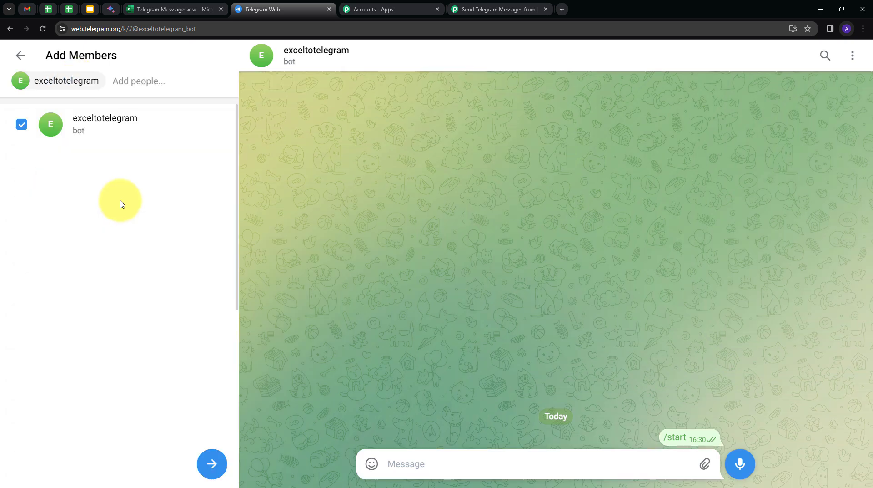
pyautogui.click(215, 465)
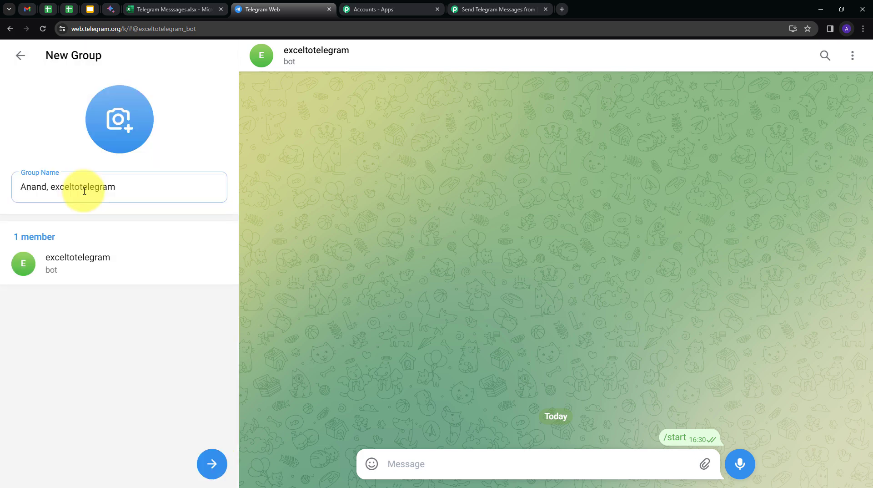
pyautogui.moveTo(141, 187); pyautogui.dragTo(4, 195)
pyautogui.press('BackSpace')
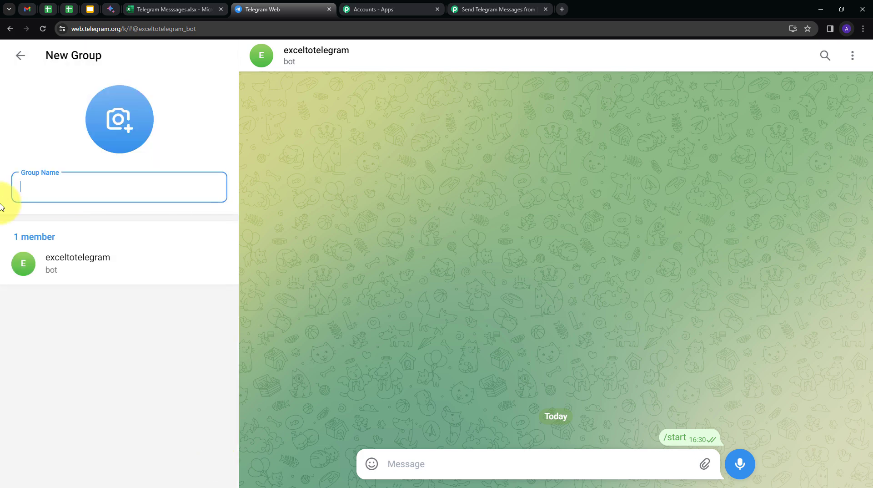
pyautogui.write('New Messages')
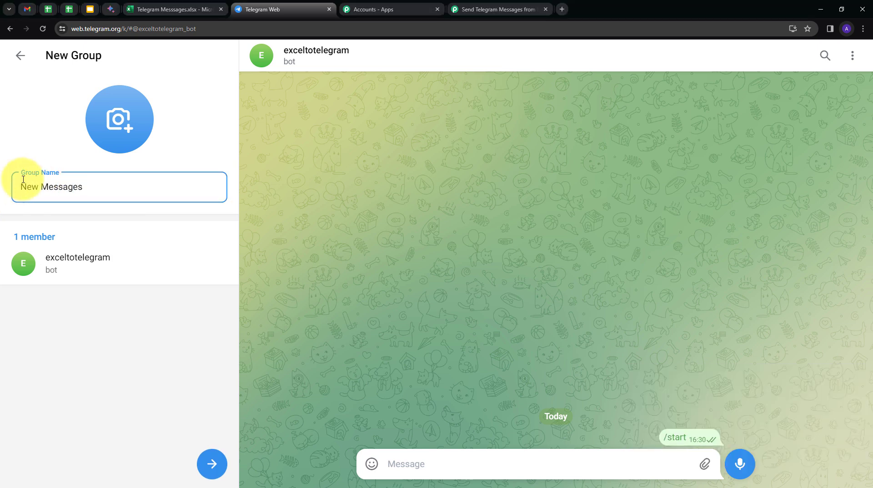
pyautogui.click(213, 464)
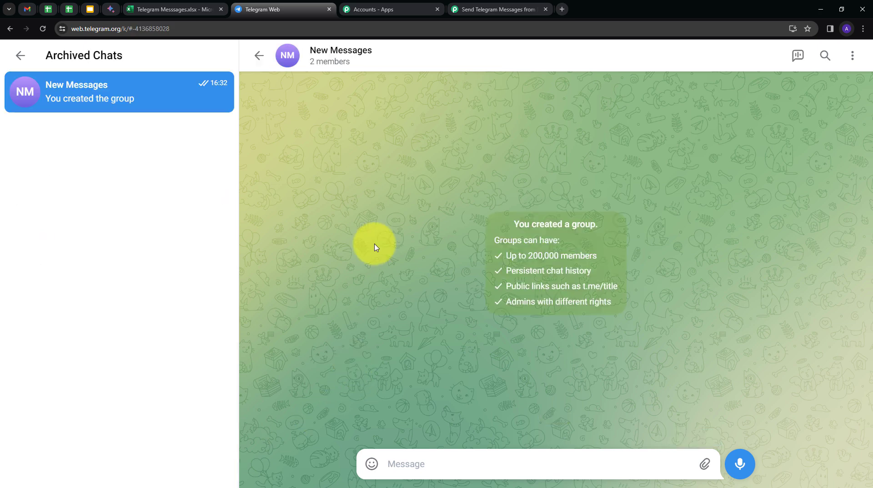
# Make the exceltotelegram bot an admin of the New Messages group, reloading Telegram Web and reopening the group's profile.
pyautogui.click(320, 56)
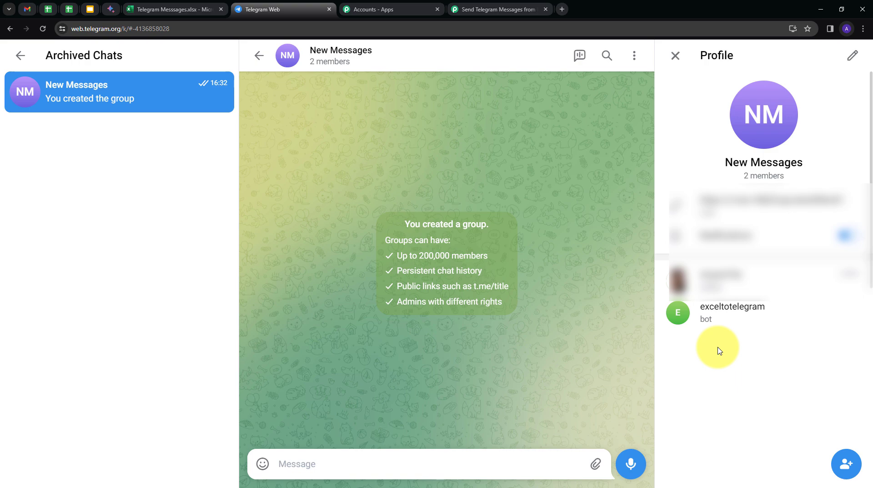
pyautogui.click(43, 28)
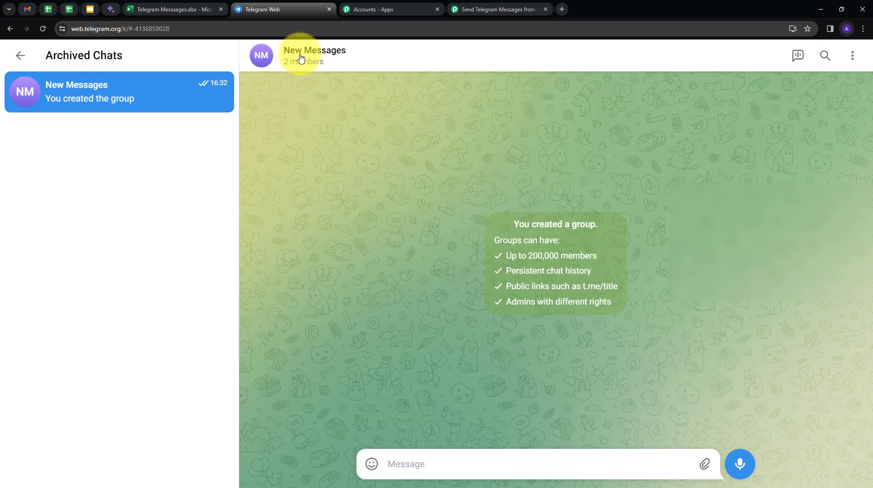
pyautogui.click(300, 57)
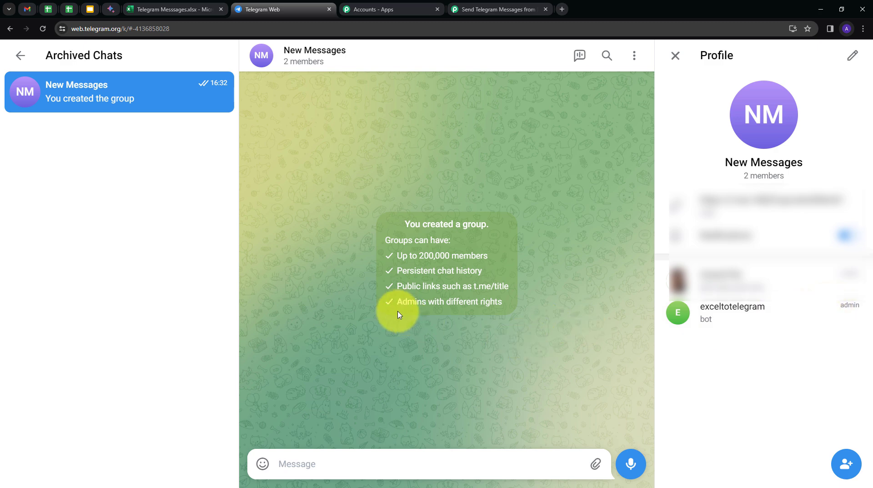
# Copy the New Messages group's chat ID with its minus sign from Telegram Web's address and paste it into the Pabbly Connect workflow's Chat ID field.
pyautogui.click(134, 29)
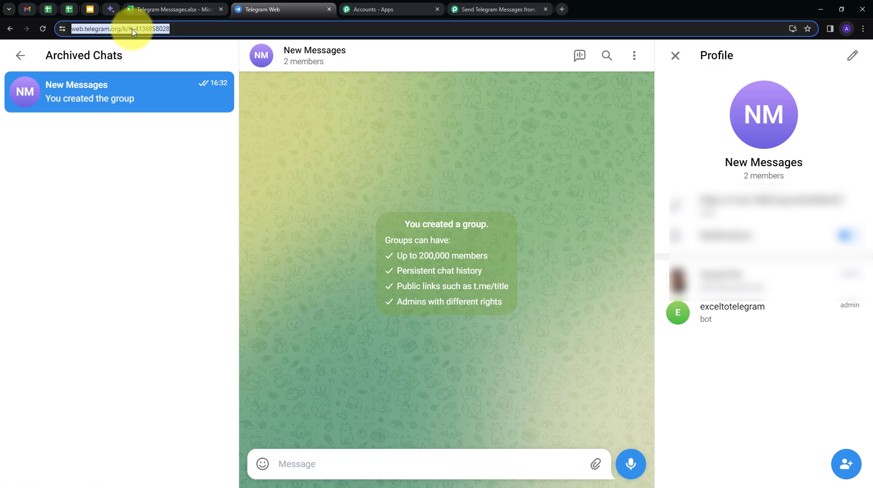
pyautogui.click(144, 28)
pyautogui.moveTo(154, 28); pyautogui.dragTo(209, 29)
pyautogui.hotkey('ctrl', 'c')
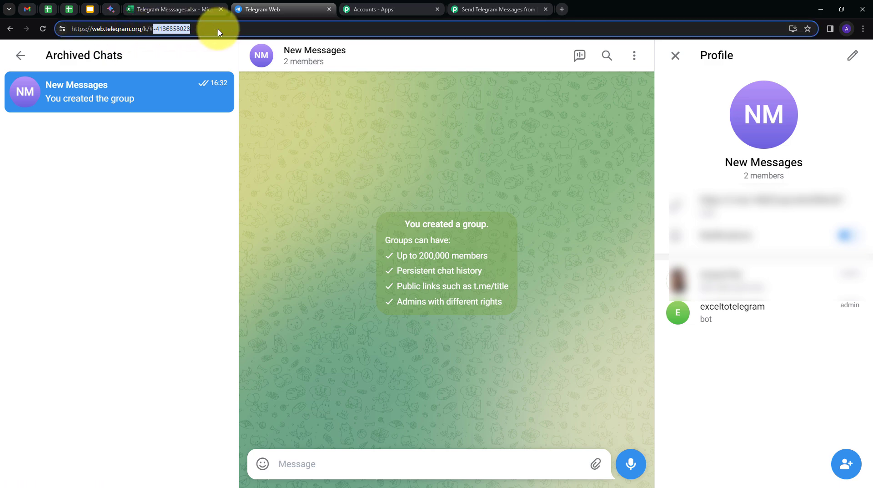
pyautogui.click(500, 10)
pyautogui.click(292, 281)
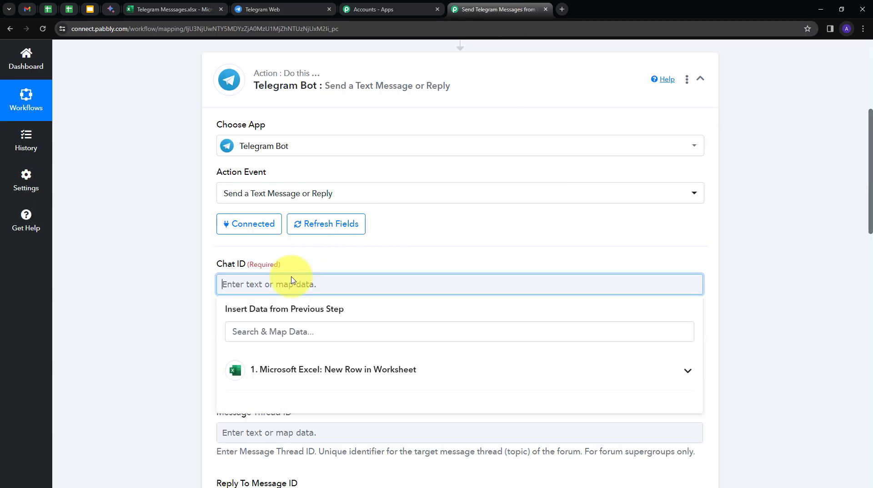
pyautogui.hotkey('ctrl', 'v')
# Map the Text Message field to RowData 1 from the Microsoft Excel New Row in Worksheet step.
pyautogui.scroll(-2, 335, 254)
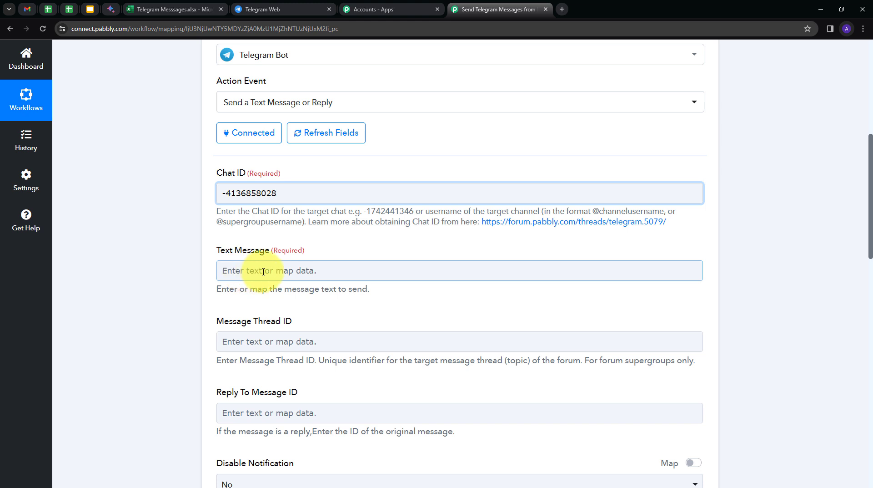
pyautogui.click(263, 271)
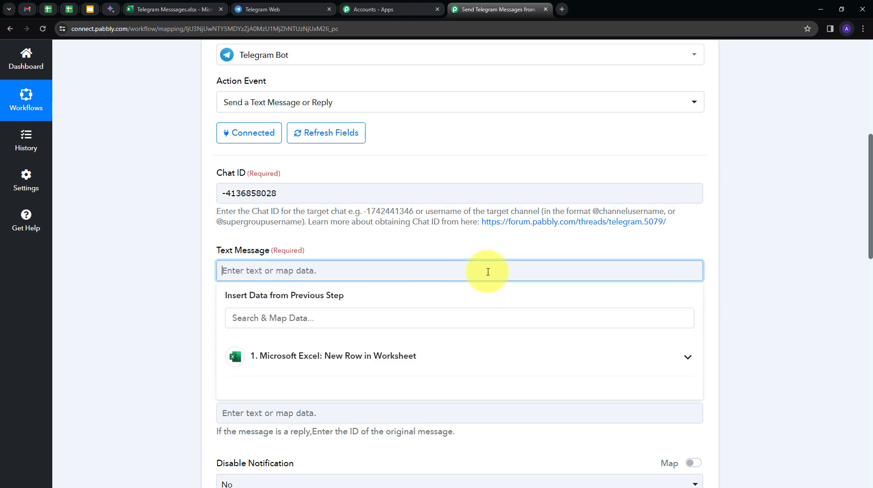
pyautogui.click(324, 360)
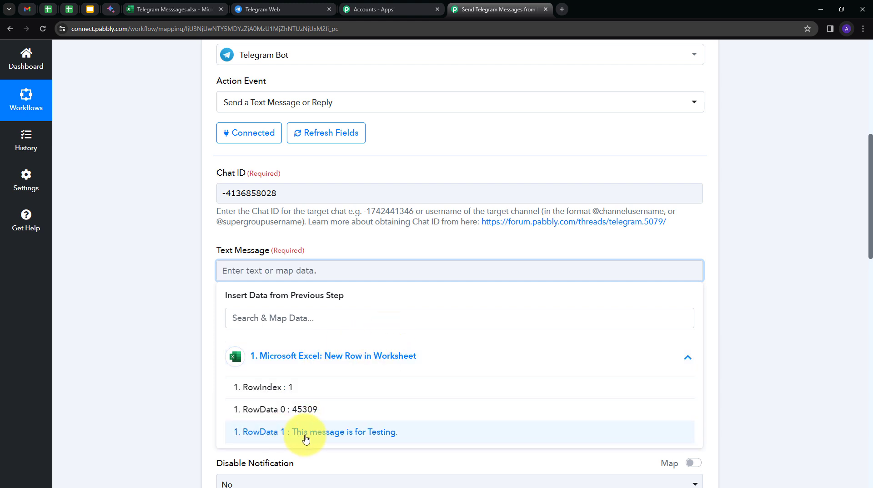
pyautogui.click(339, 437)
pyautogui.click(316, 203)
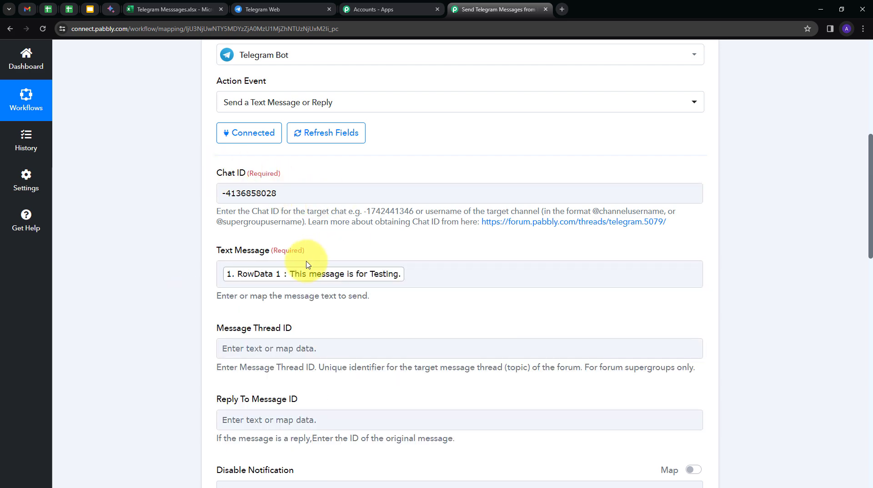
pyautogui.click(452, 266)
# Save the Telegram Bot action with the remaining optional fields at their defaults and send a test request.
pyautogui.scroll(-4, 450, 266)
pyautogui.scroll(-10, 357, 247)
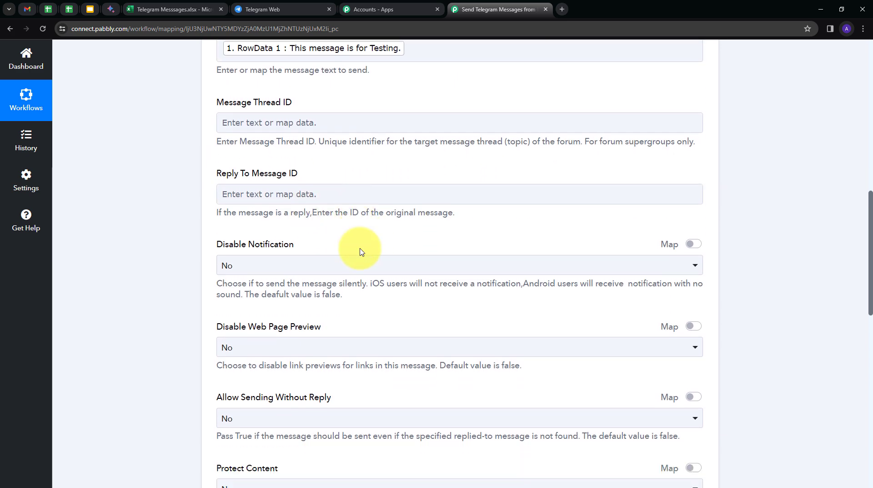
pyautogui.scroll(2, 362, 254)
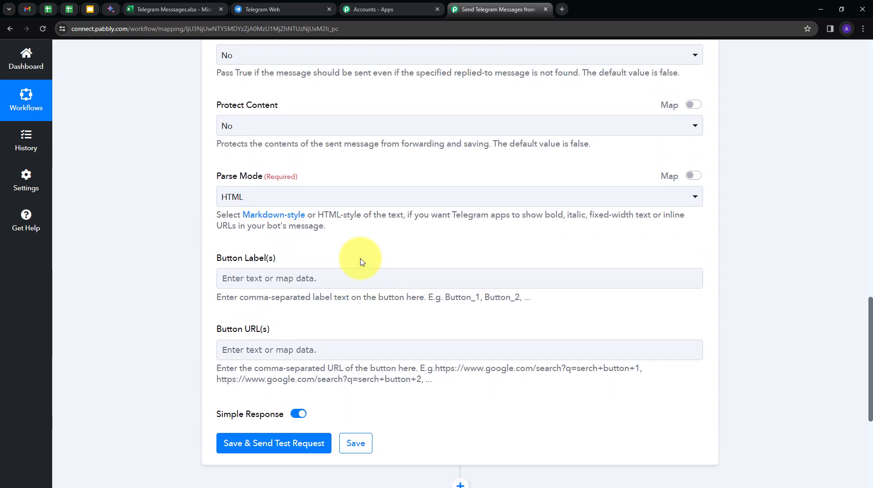
pyautogui.scroll(-2, 361, 258)
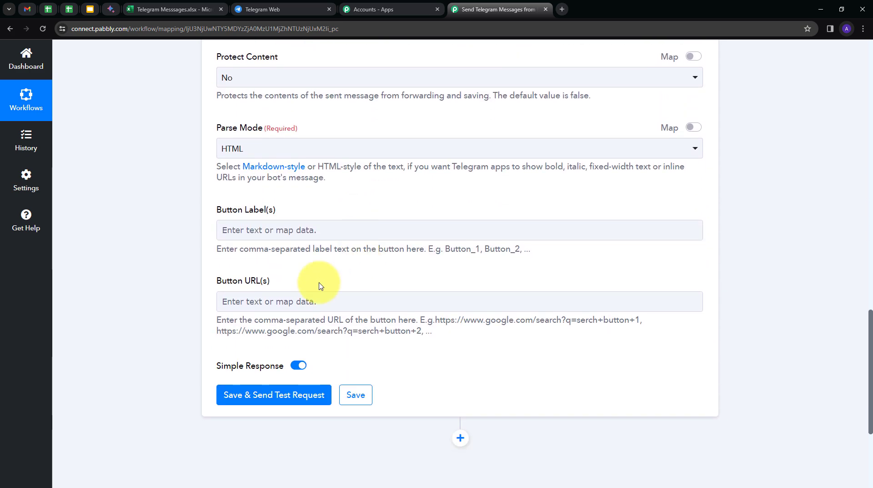
pyautogui.click(276, 400)
# Review the response received for the Telegram Bot test request.
pyautogui.scroll(-2, 569, 336)
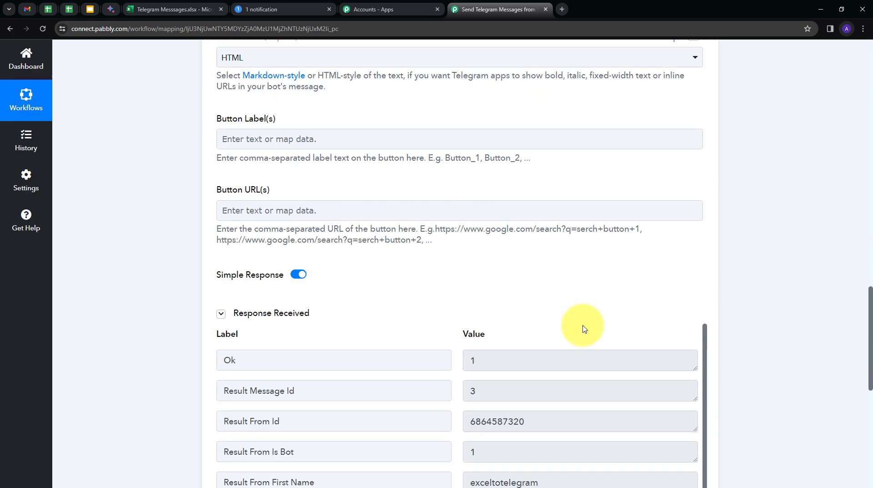
pyautogui.scroll(-2, 585, 328)
pyautogui.scroll(2, 569, 339)
pyautogui.scroll(-3, 774, 319)
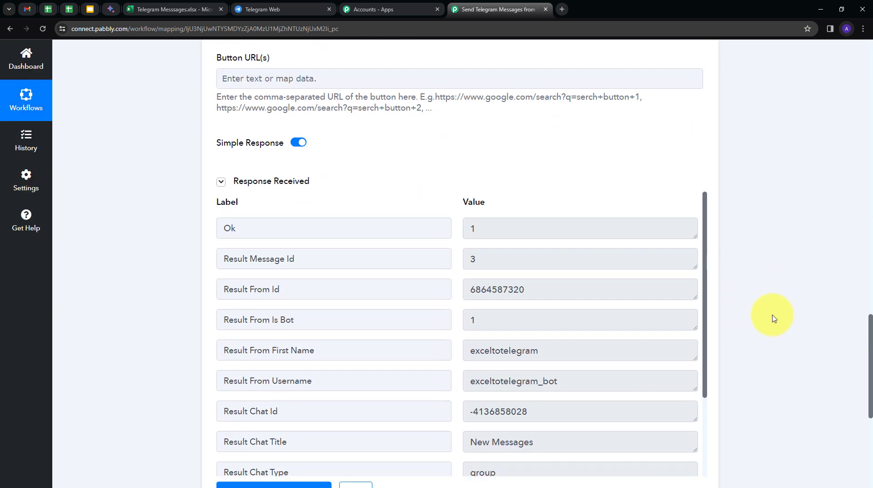
pyautogui.scroll(1, 488, 342)
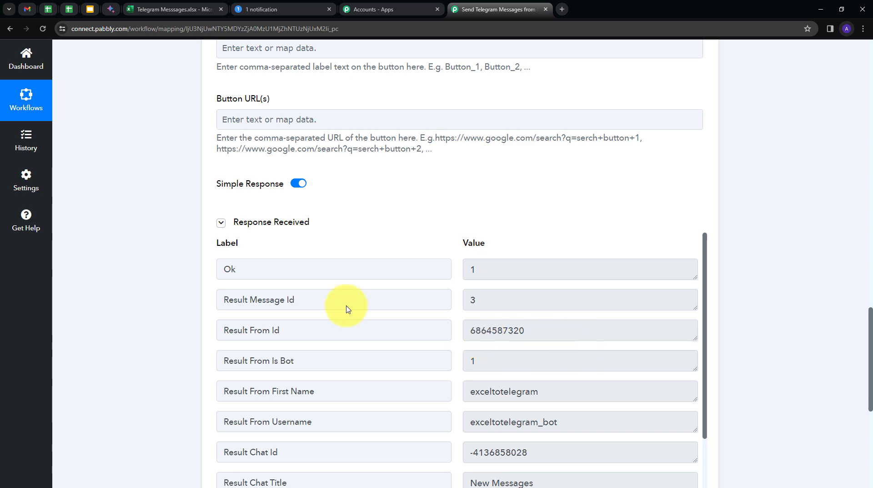
# Switch to Telegram Web to check the New Messages group for the bot's test message, and return to the Pabbly Connect workflow.
pyautogui.click(282, 9)
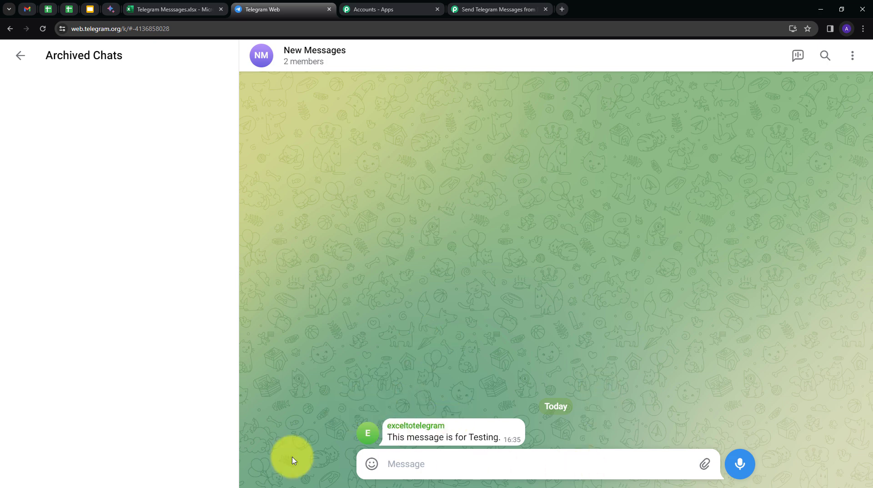
pyautogui.doubleClick(385, 440)
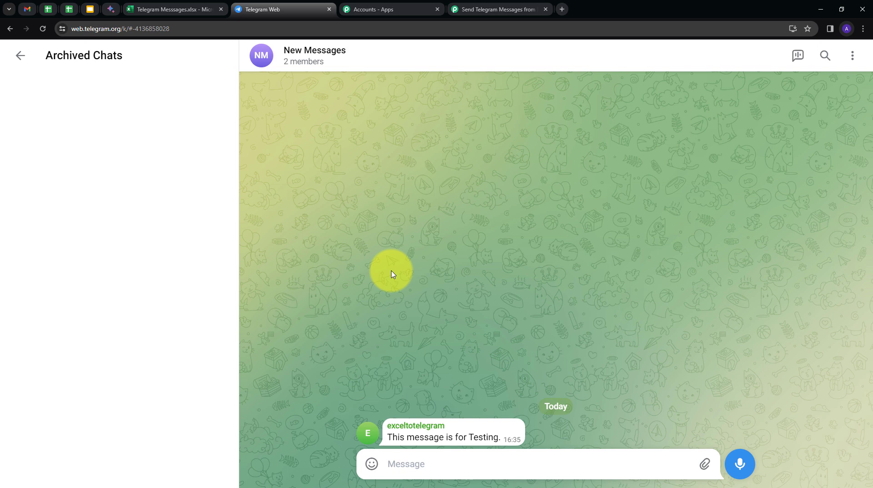
pyautogui.click(527, 9)
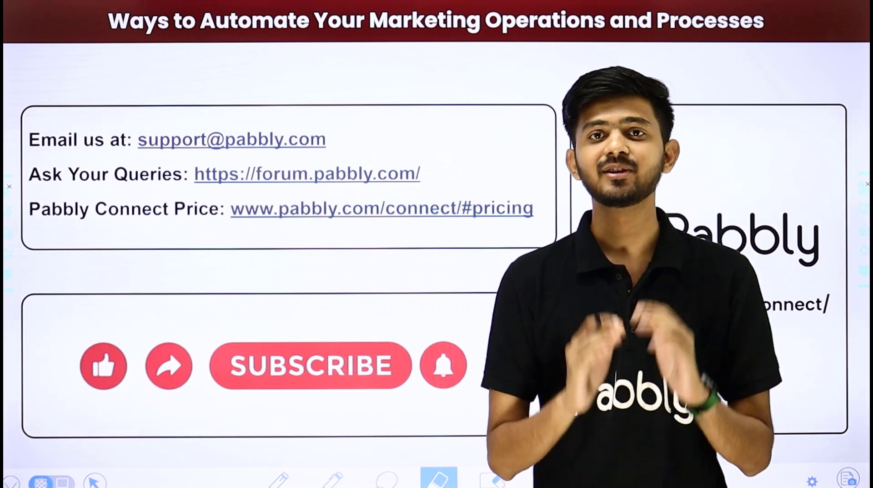
pyautogui.moveTo(351, 142); pyautogui.dragTo(419, 89)
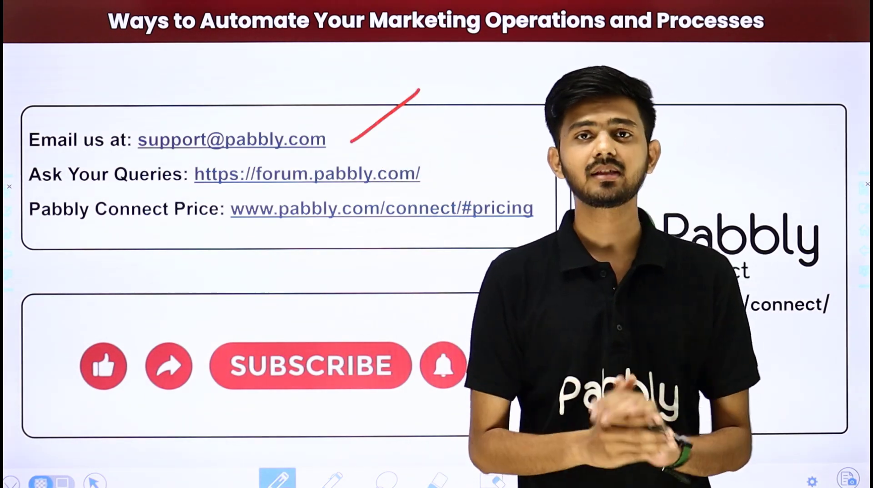
pyautogui.moveTo(433, 175); pyautogui.dragTo(492, 131)
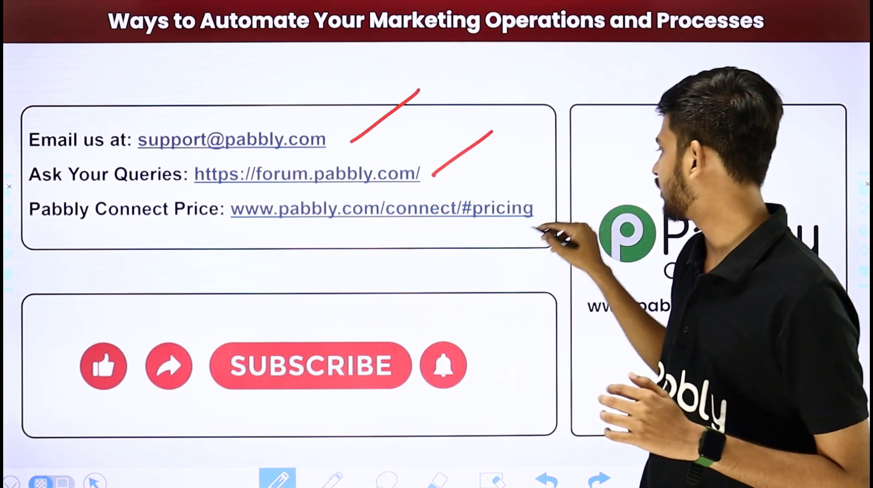
pyautogui.moveTo(525, 227); pyautogui.dragTo(593, 179)
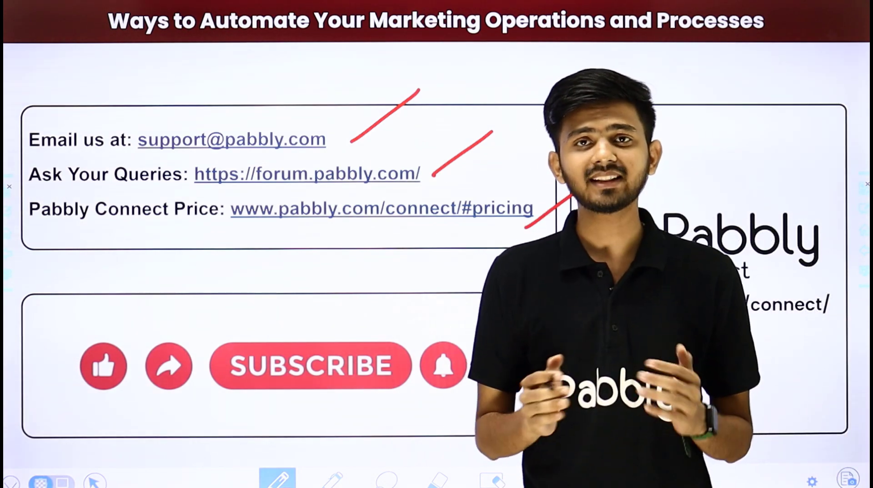